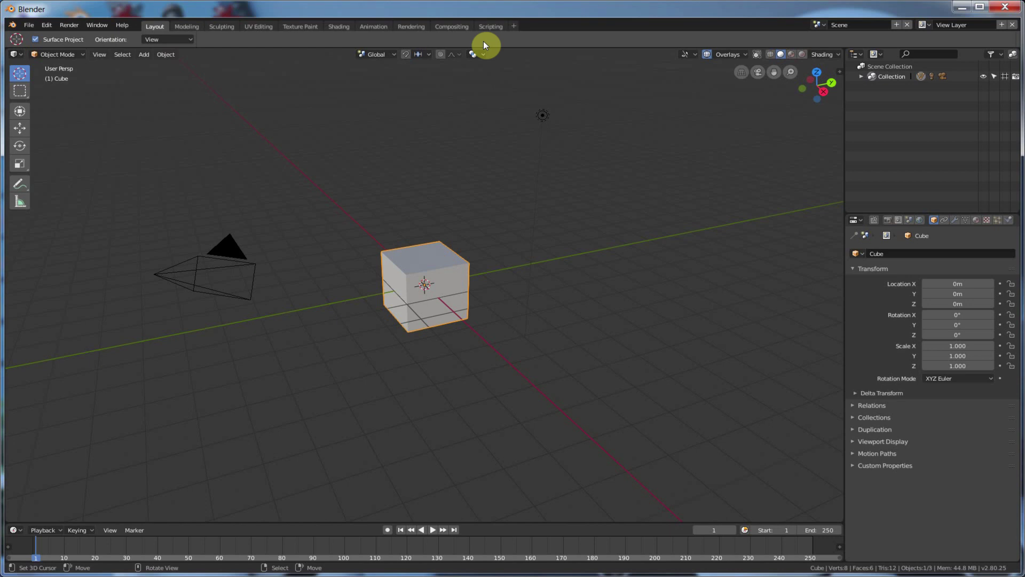
Step: Zoom in on the default cube in the viewport
scroll(418, 252, up, 5)
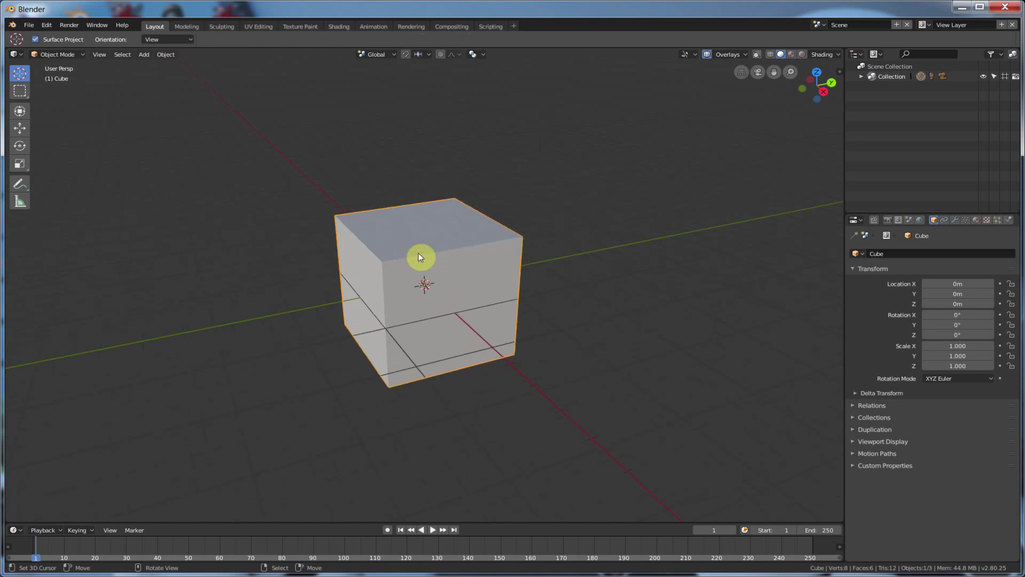
click(221, 27)
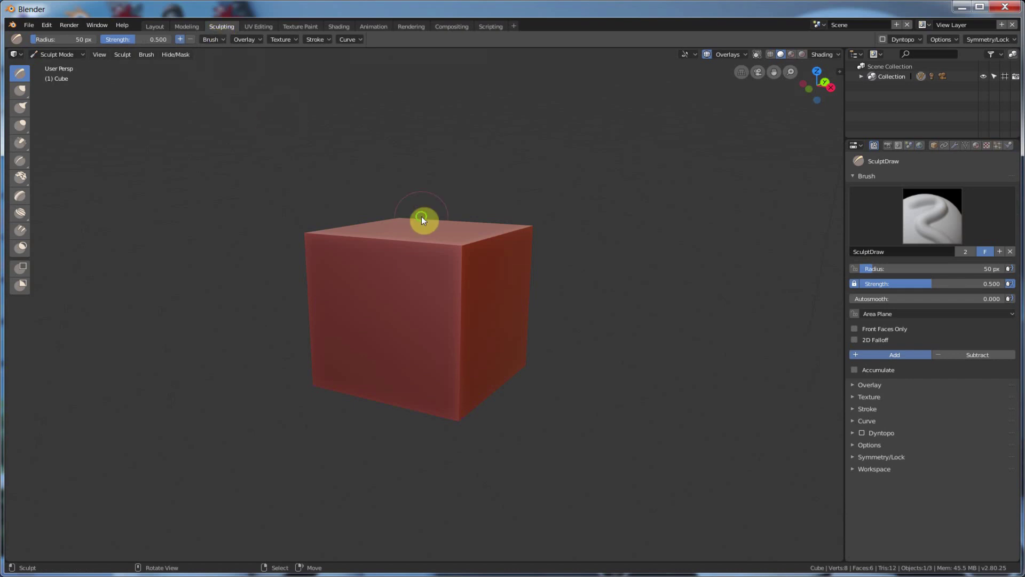
middle_drag(421, 216, 396, 253)
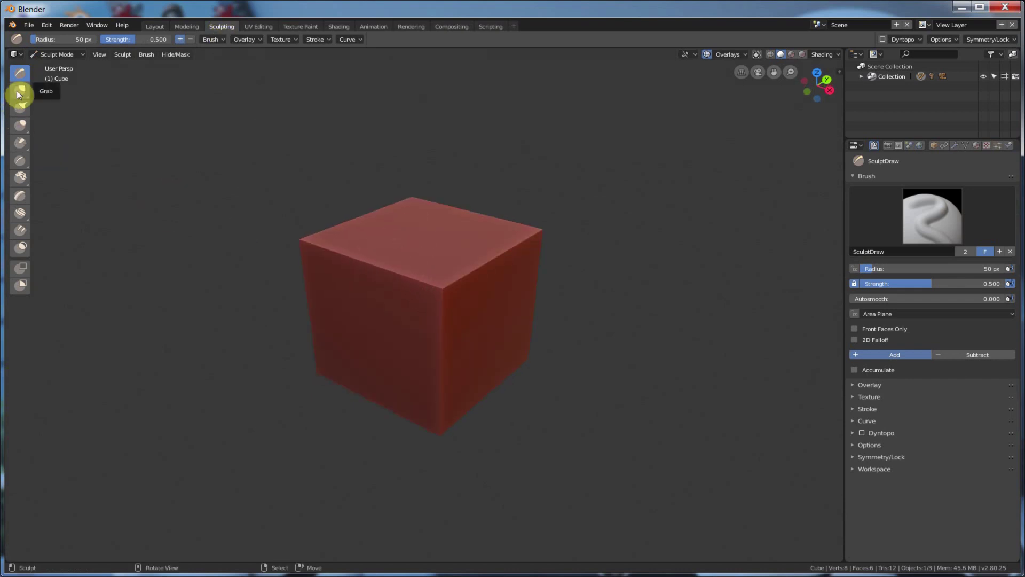
mouse_move(460, 291)
mouse_down()
mouse_move(521, 244)
mouse_move(403, 303)
mouse_move(482, 290)
mouse_move(587, 202)
mouse_move(555, 223)
mouse_move(514, 383)
mouse_move(553, 342)
mouse_up()
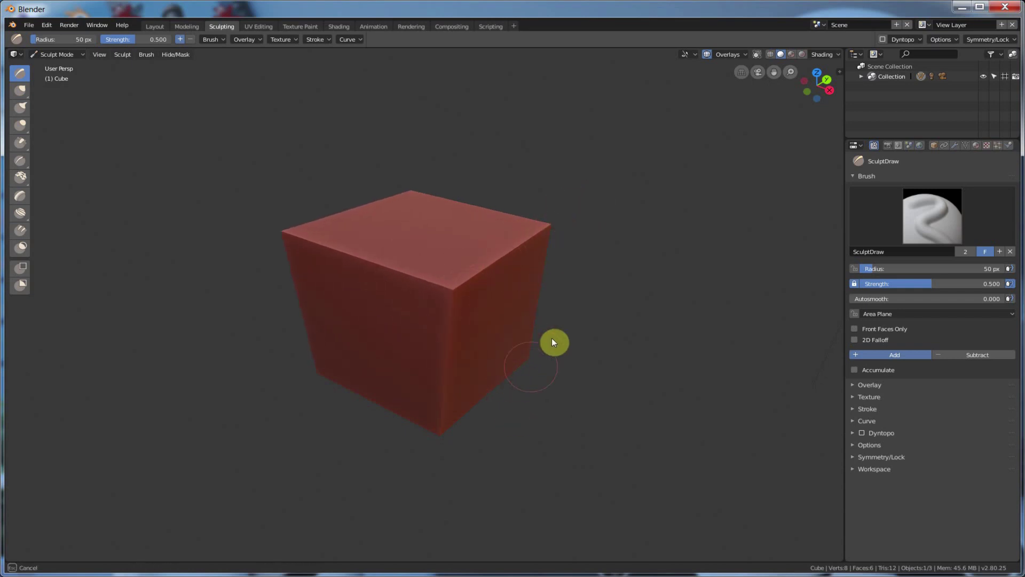
mouse_move(335, 376)
mouse_down()
mouse_move(294, 360)
mouse_move(328, 375)
mouse_up()
mouse_move(299, 224)
mouse_down()
mouse_move(289, 222)
mouse_move(312, 214)
mouse_up()
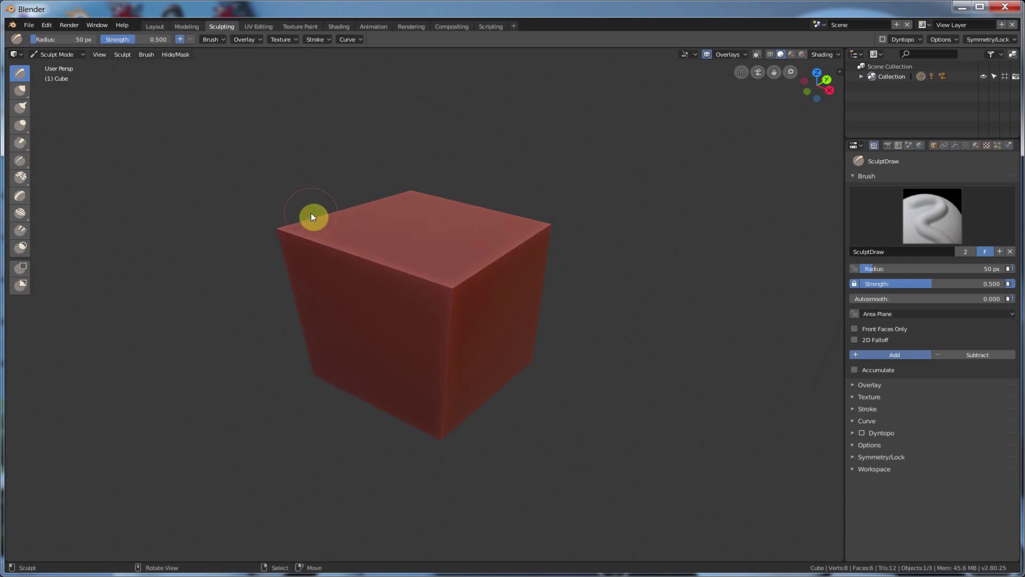
Step: Enable Dyntopo and sculpt ridges and streaks across the cube's top edge and faces
click(861, 433)
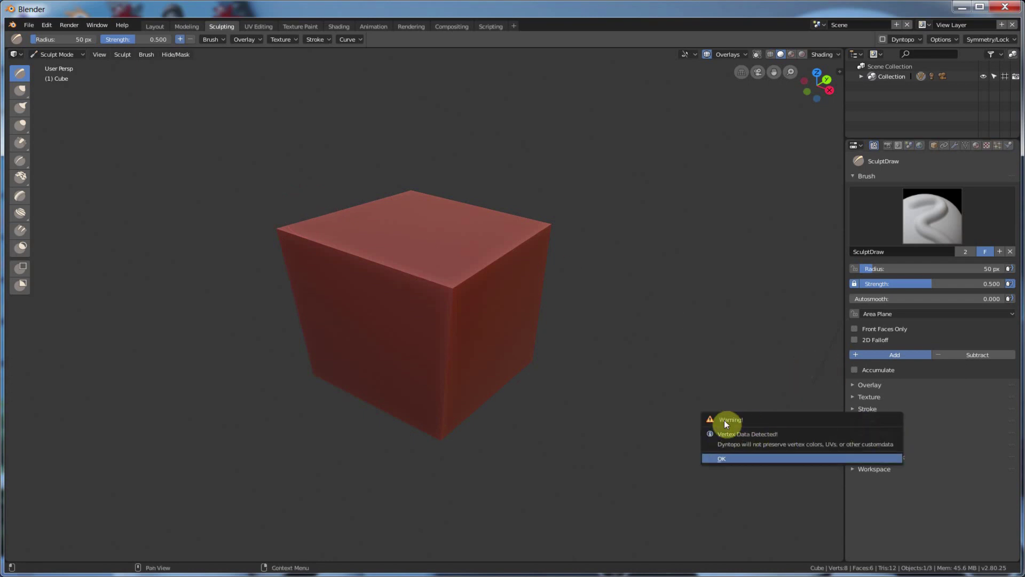
click(728, 458)
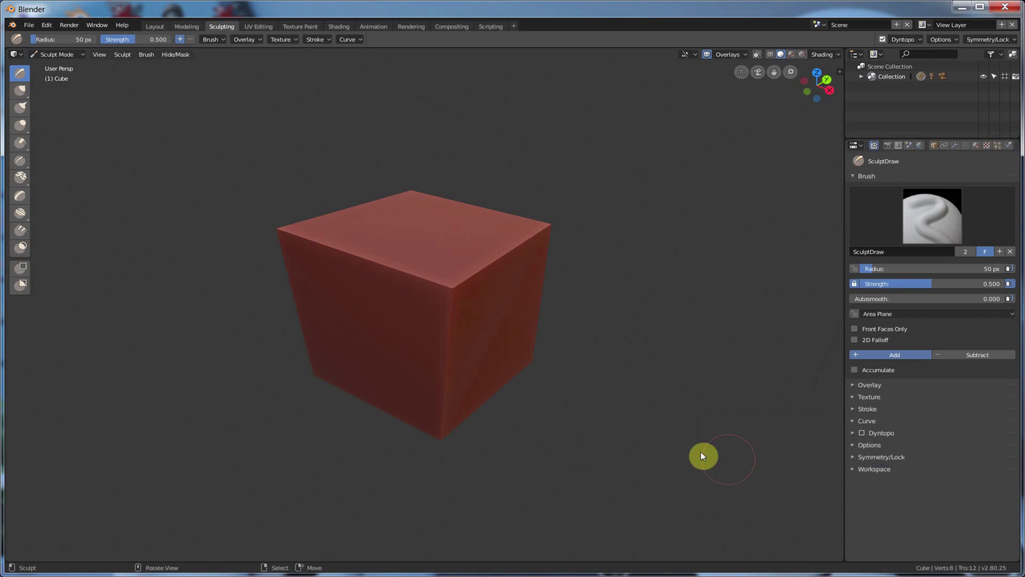
drag(450, 289, 463, 277)
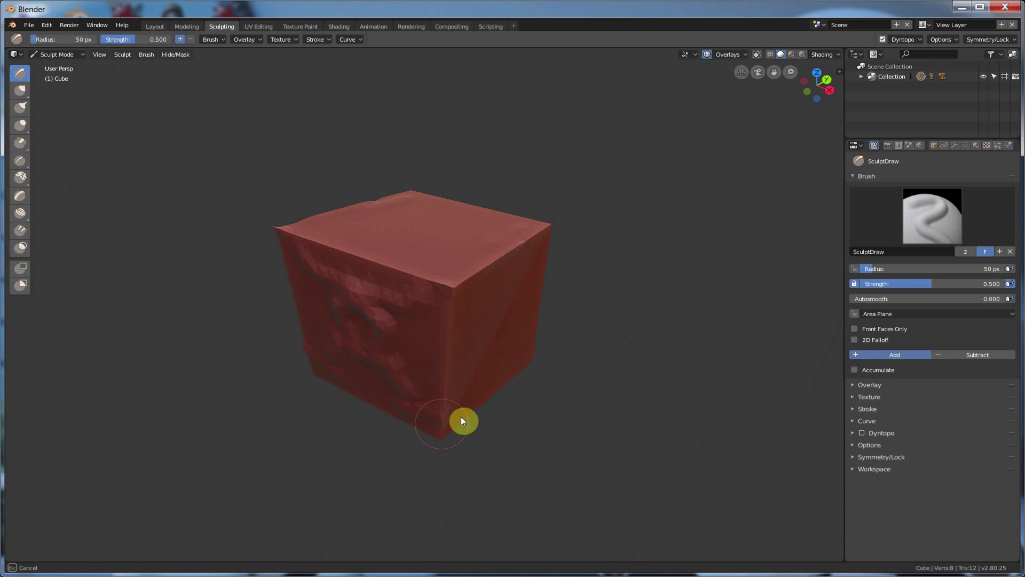
drag(487, 327, 475, 306)
mouse_move(499, 262)
mouse_down()
mouse_move(470, 273)
mouse_move(531, 236)
mouse_move(465, 270)
mouse_up()
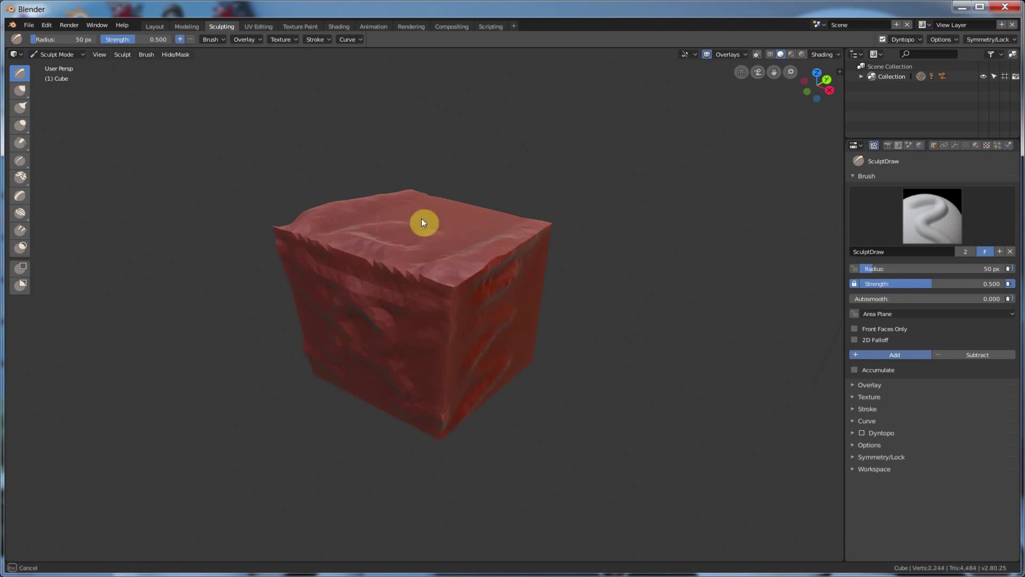
mouse_move(433, 188)
mouse_down()
mouse_move(470, 217)
mouse_move(430, 201)
mouse_up()
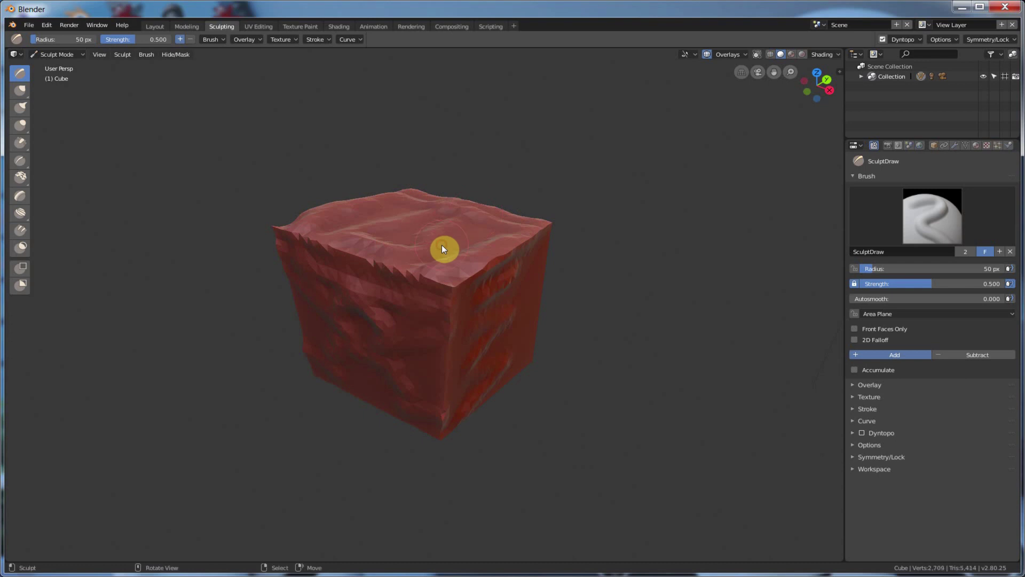
mouse_move(442, 249)
mouse_down()
mouse_move(376, 275)
mouse_move(487, 319)
mouse_move(442, 282)
mouse_move(415, 288)
mouse_move(456, 381)
mouse_up()
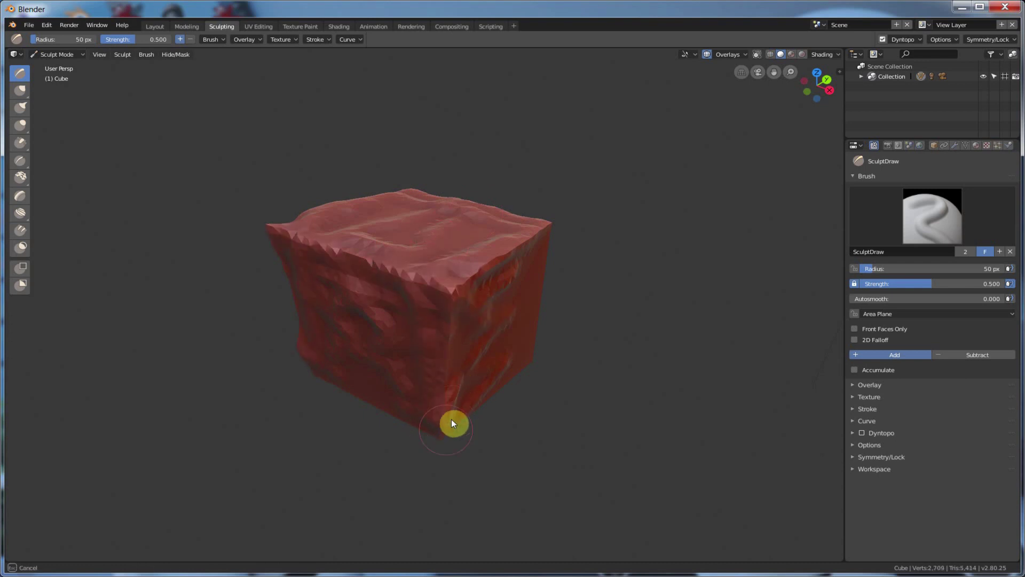
drag(452, 423, 452, 423)
Step: Check the mesh in Edit Mode, then sculpt along the cube's top-right edge
key(Tab)
scroll(427, 360, up, 1)
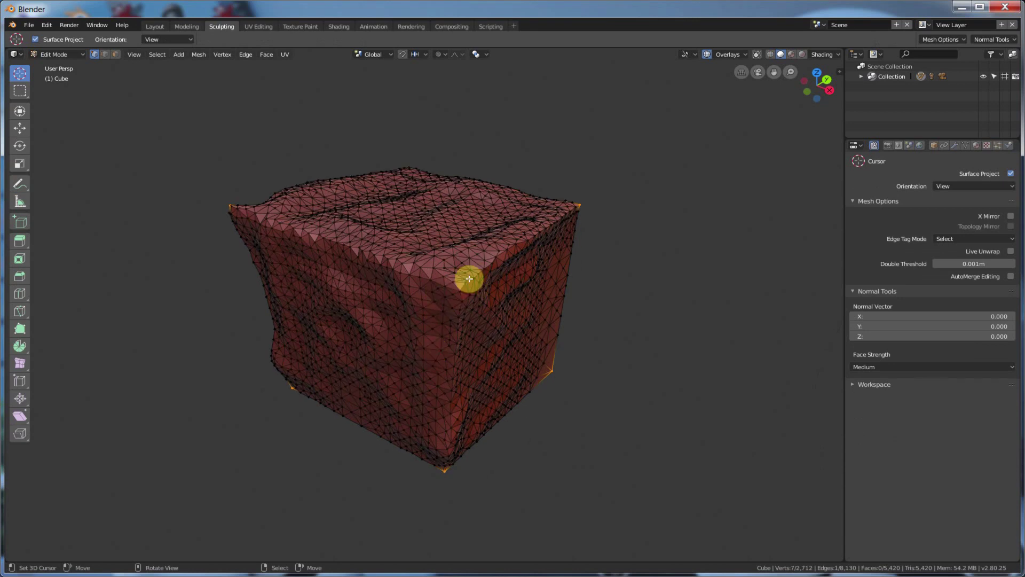
key(Tab)
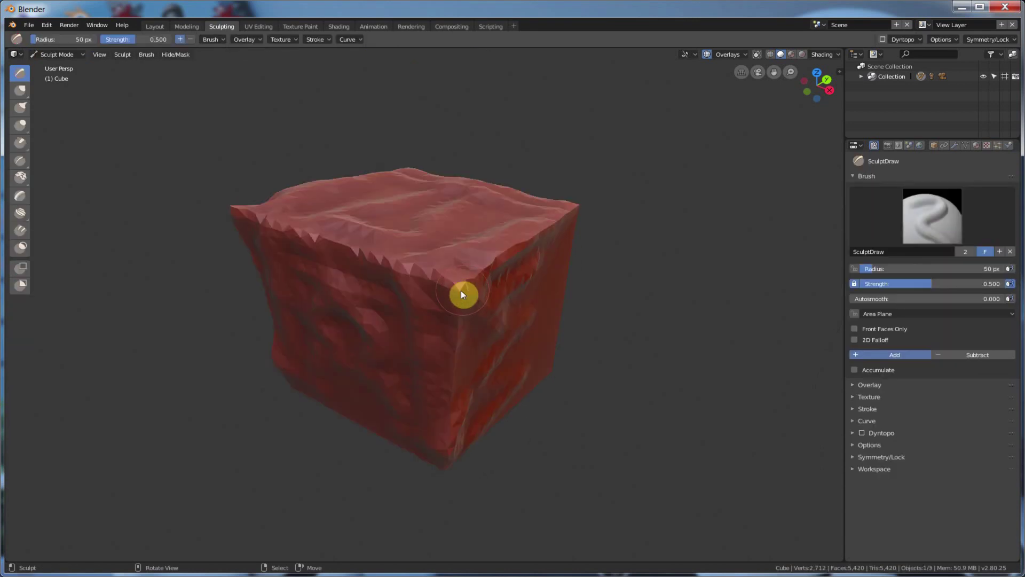
mouse_move(462, 294)
mouse_down()
mouse_move(578, 201)
mouse_move(436, 310)
mouse_up()
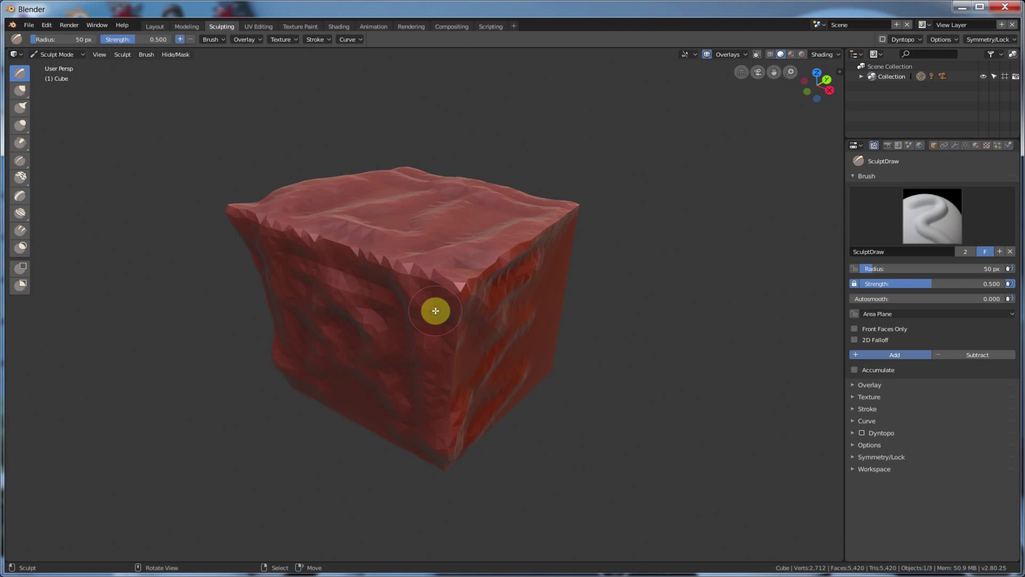
Step: Re-enable Dyntopo and deform the cube's right edge and lower-left face
key(Tab)
key(Tab)
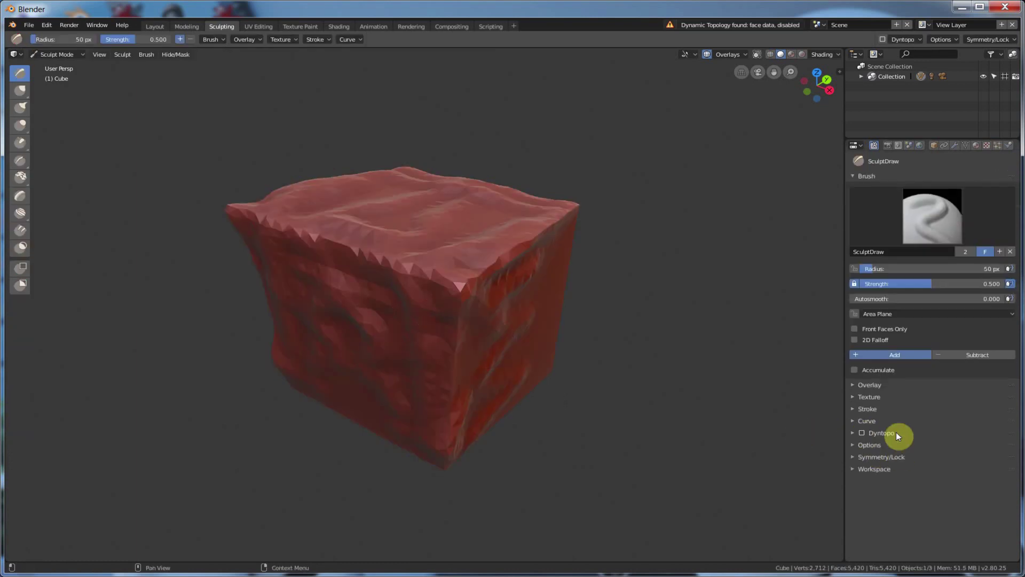
click(862, 432)
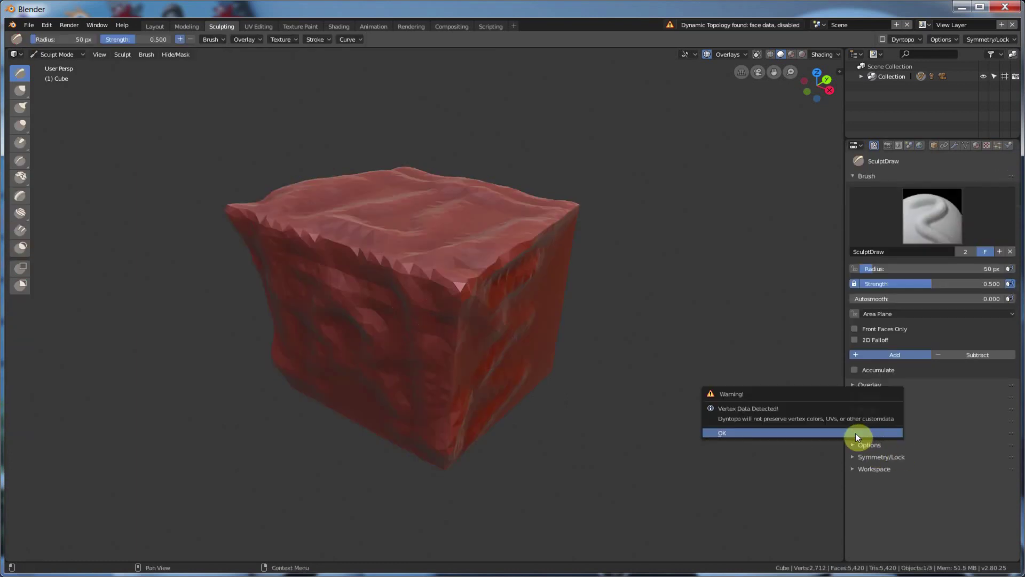
click(754, 433)
drag(533, 300, 555, 296)
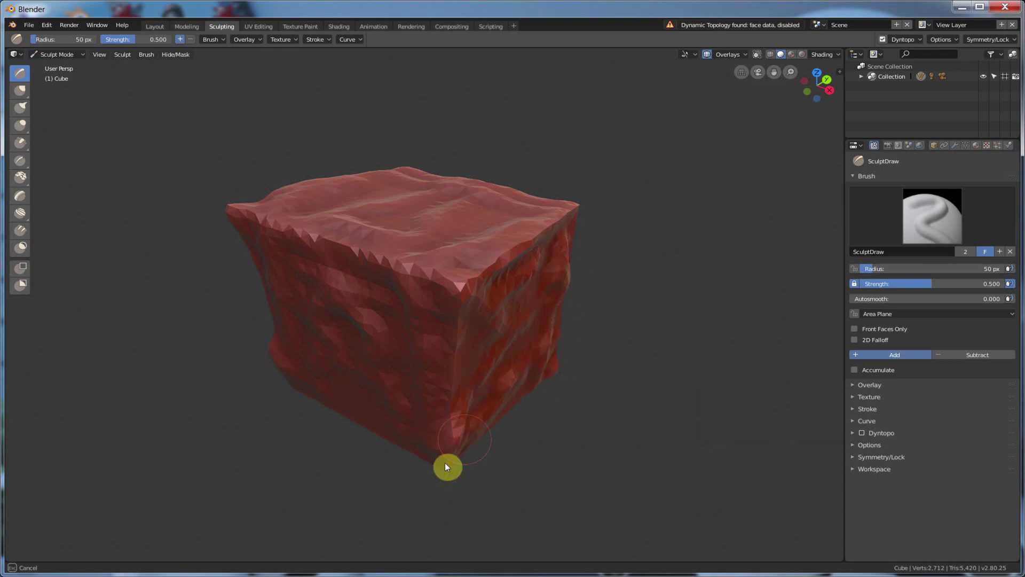
mouse_move(448, 467)
mouse_down()
mouse_move(295, 390)
mouse_move(308, 390)
mouse_move(284, 358)
mouse_move(334, 359)
mouse_move(400, 336)
mouse_move(409, 371)
mouse_move(421, 375)
mouse_move(470, 335)
mouse_up()
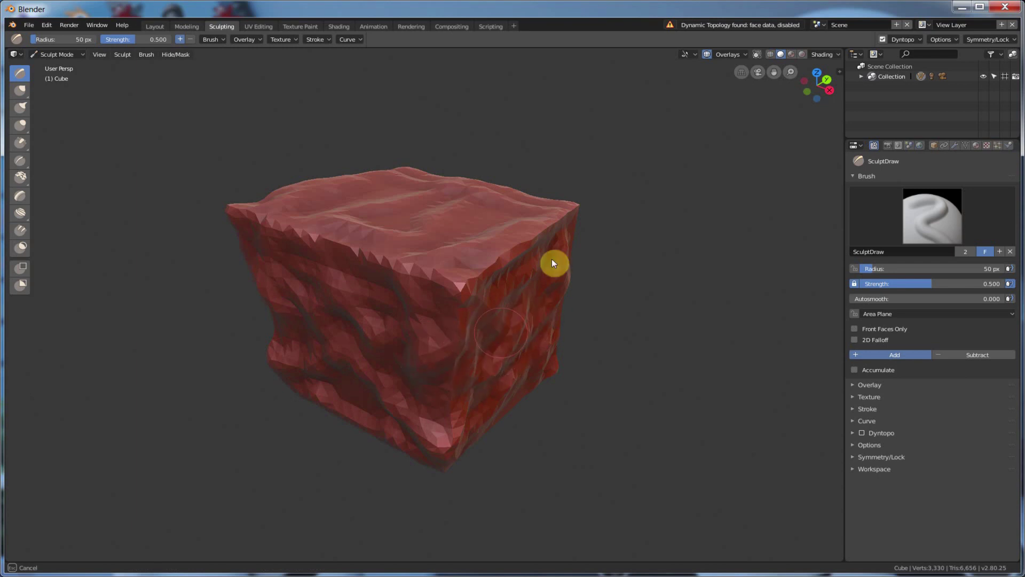
Step: Sculpt creases into the cube's right edge, front face and underside from new angles
drag(552, 263, 538, 252)
mouse_move(607, 247)
middle_down()
mouse_move(496, 302)
mouse_move(484, 349)
mouse_move(465, 339)
middle_up()
mouse_move(464, 339)
mouse_down()
mouse_move(530, 307)
mouse_move(483, 290)
mouse_move(500, 271)
mouse_move(542, 287)
mouse_up()
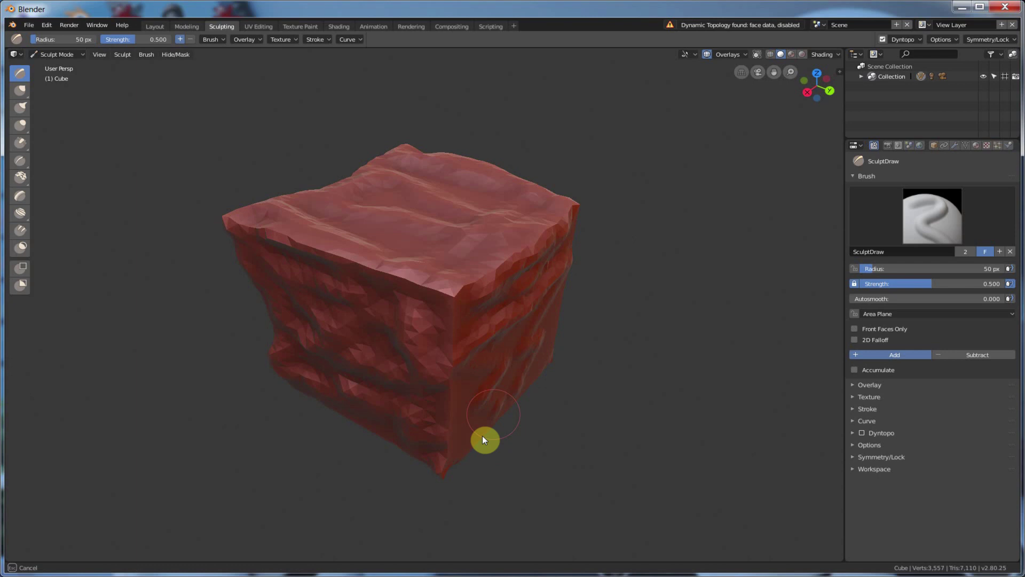
drag(465, 382, 511, 320)
middle_drag(510, 320, 567, 334)
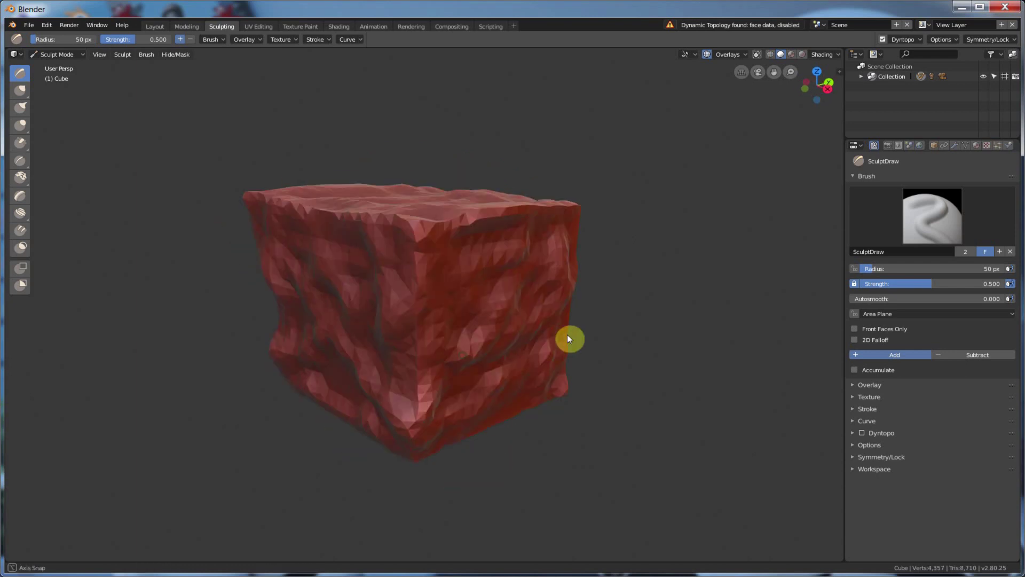
mouse_move(427, 236)
mouse_down()
mouse_move(434, 211)
mouse_move(419, 488)
mouse_up()
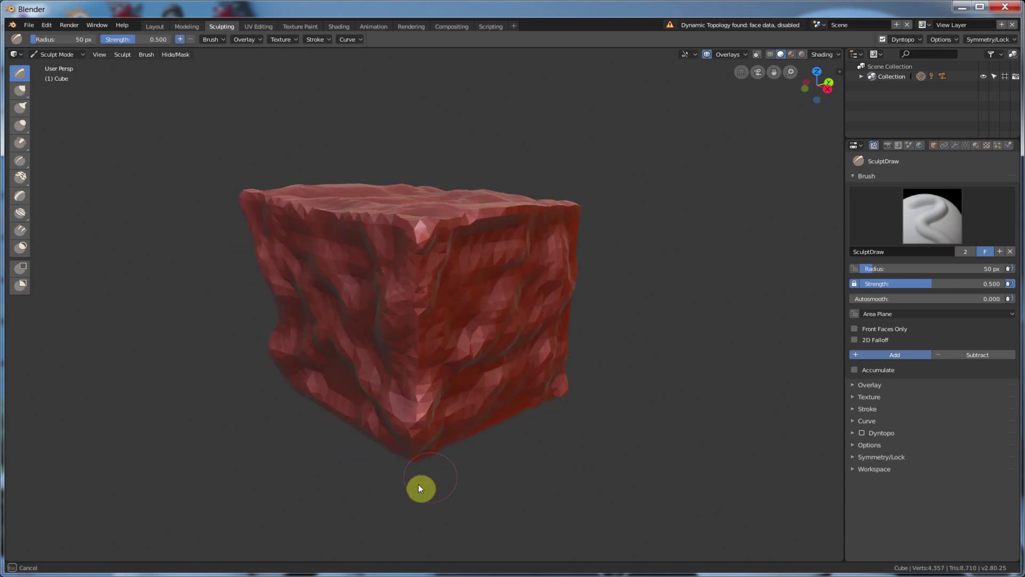
drag(584, 460, 584, 460)
Step: Scrape the cube's top edge and sides smoother with the Scrape/Peaks brush
click(861, 432)
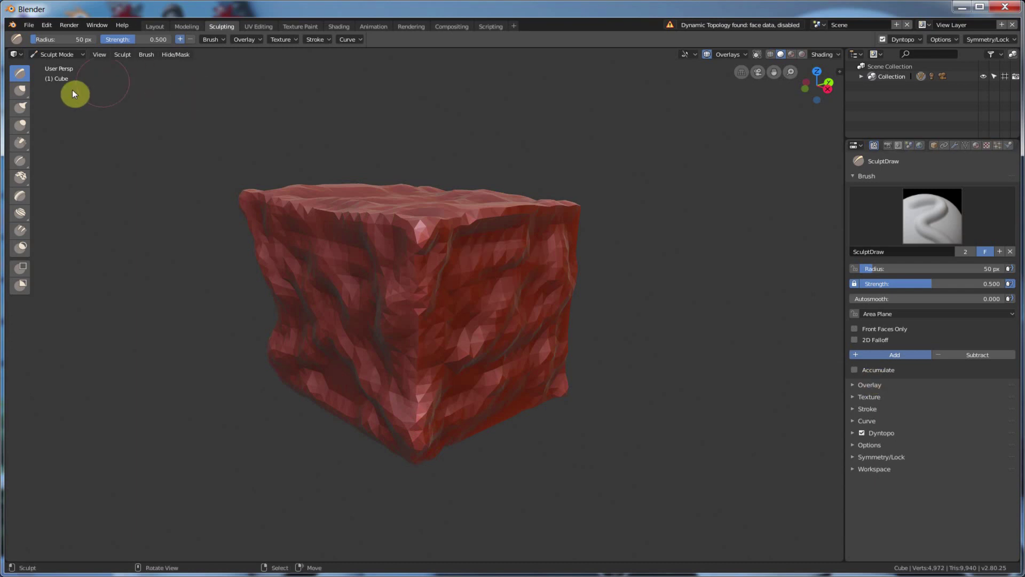
click(22, 143)
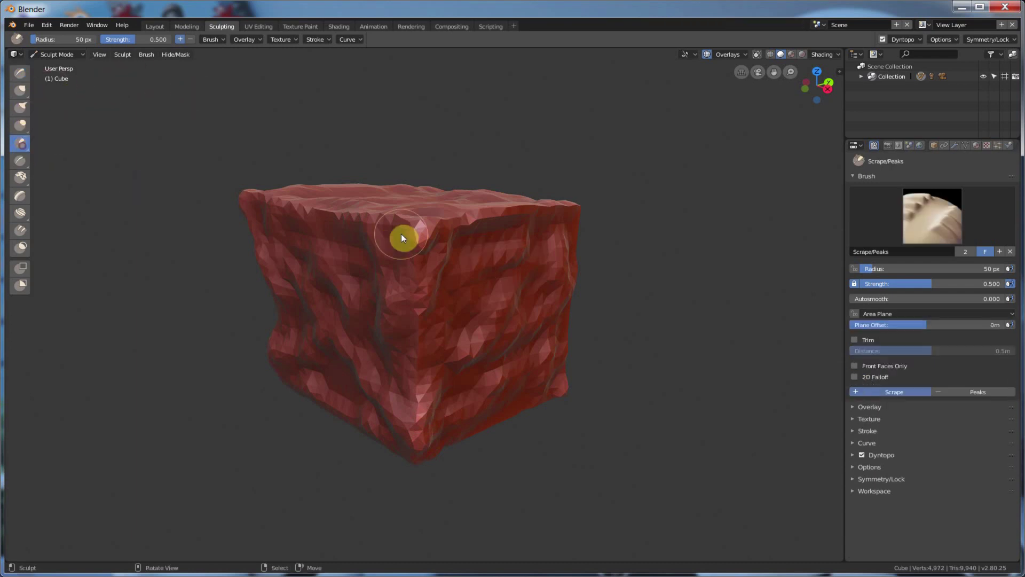
mouse_move(401, 233)
mouse_down()
mouse_move(539, 210)
mouse_move(431, 222)
mouse_move(508, 220)
mouse_up()
middle_drag(508, 220, 481, 259)
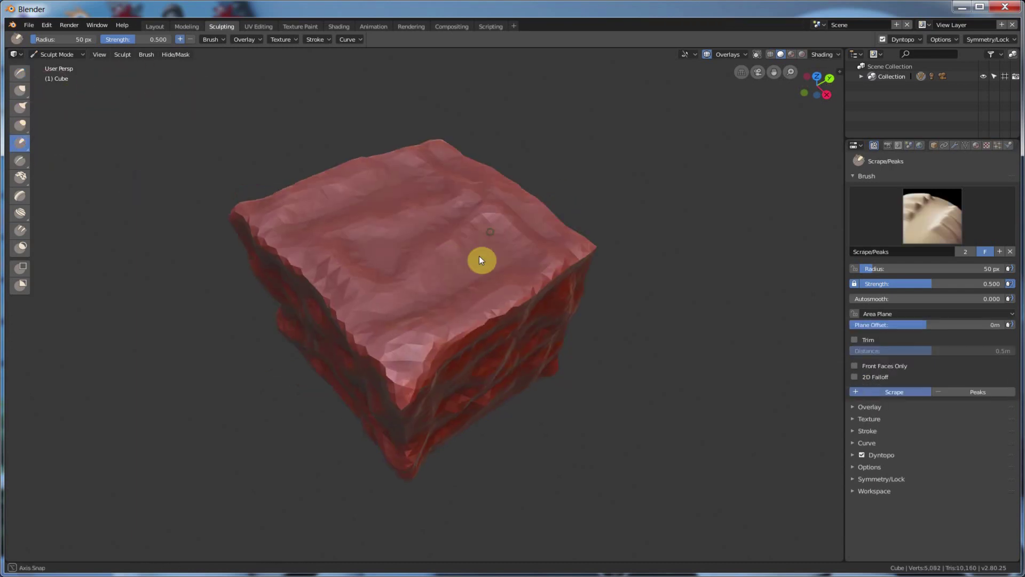
middle_drag(402, 283, 468, 246)
mouse_move(468, 247)
mouse_down()
mouse_move(334, 247)
mouse_move(359, 257)
mouse_move(297, 328)
mouse_move(345, 378)
mouse_move(473, 427)
mouse_move(385, 440)
mouse_move(441, 427)
mouse_up()
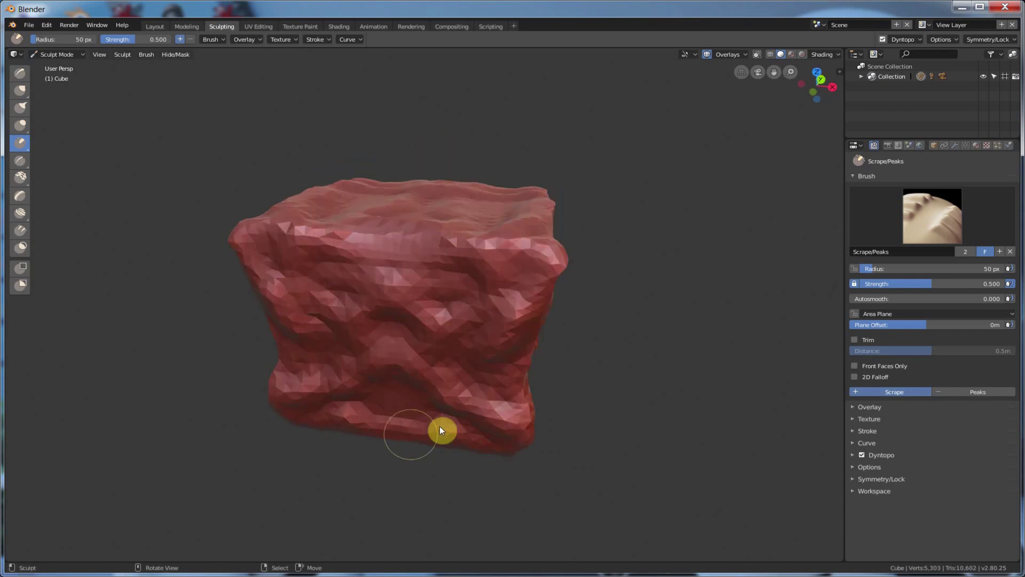
middle_drag(441, 428, 506, 387)
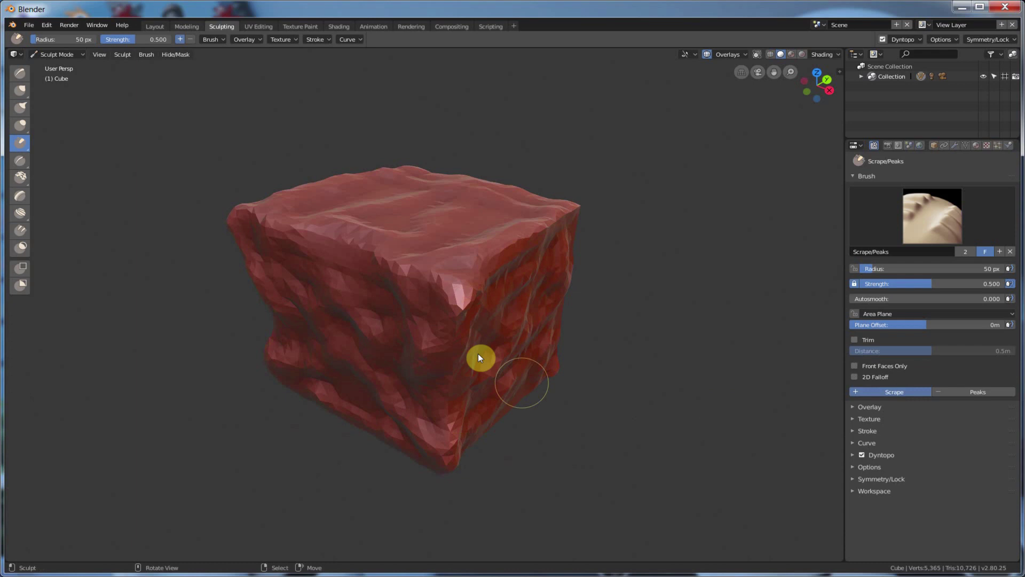
Step: Return to SculptDraw and add bumps to the cube's front face
key(x)
middle_drag(479, 284, 405, 276)
mouse_move(408, 280)
mouse_down()
mouse_move(332, 418)
mouse_move(425, 464)
mouse_up()
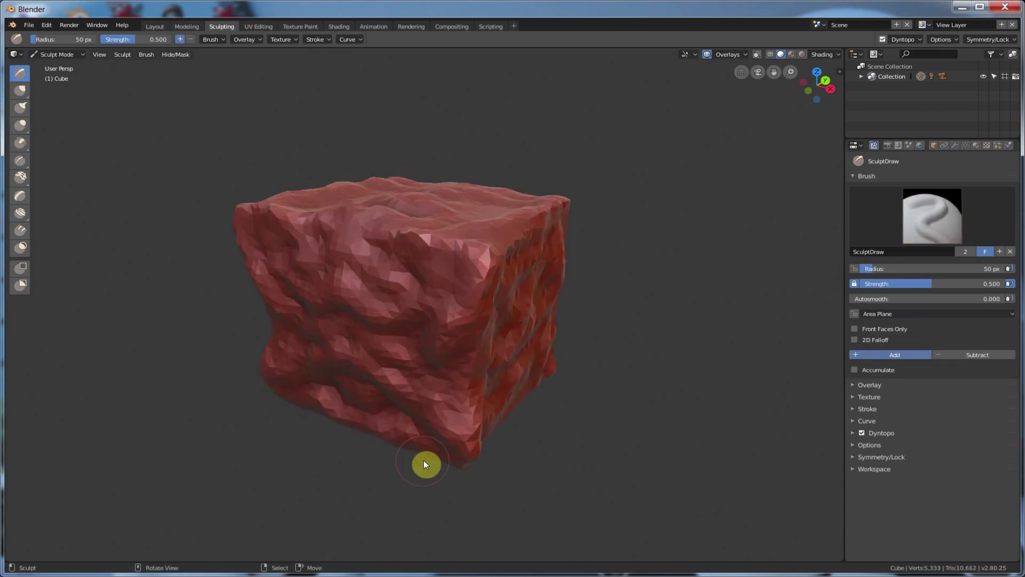
middle_drag(425, 464, 460, 399)
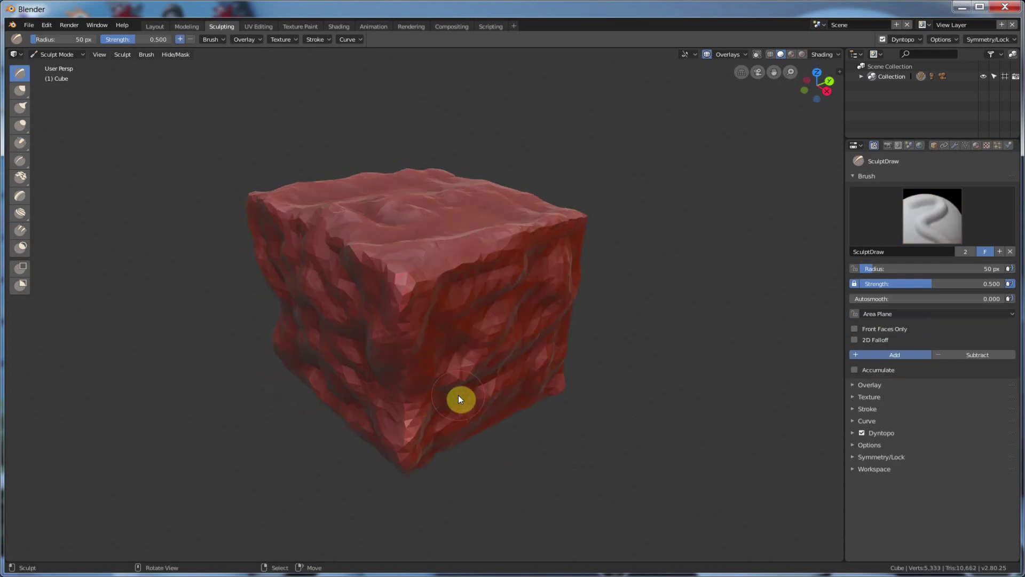
Step: Start a fresh General scene and zoom in on the default cube
click(29, 25)
mouse_move(71, 35)
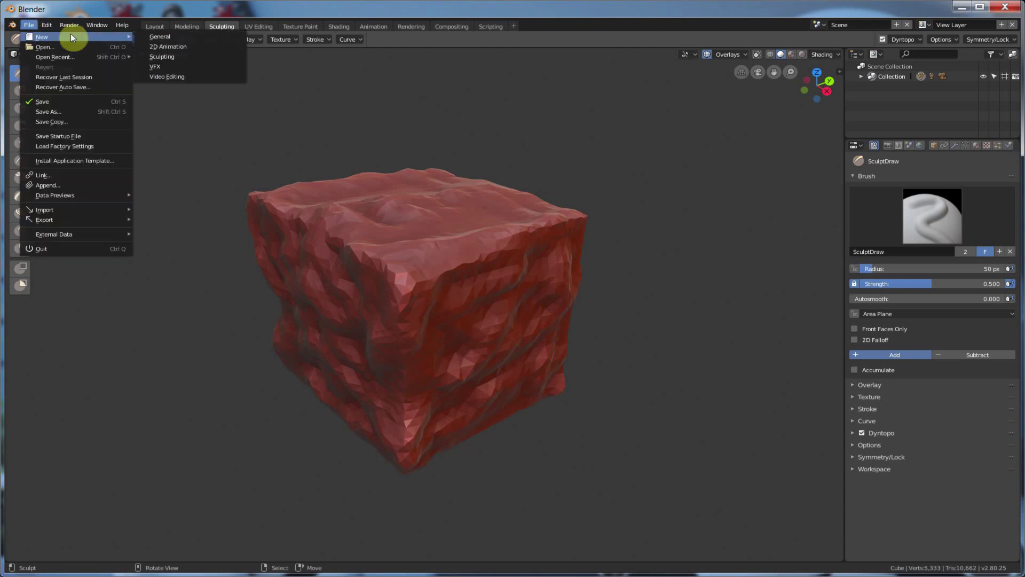
click(152, 37)
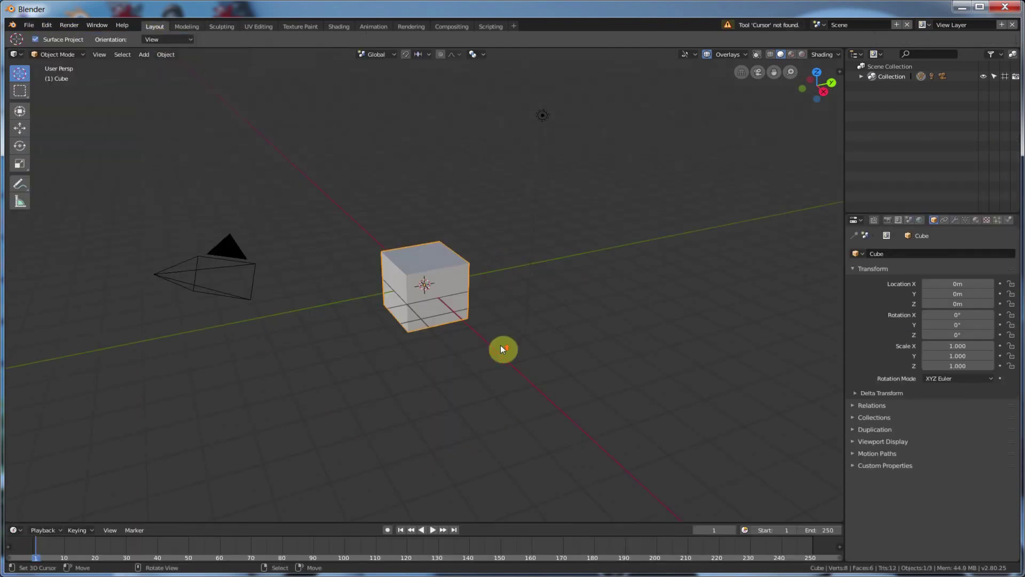
scroll(501, 345, up, 4)
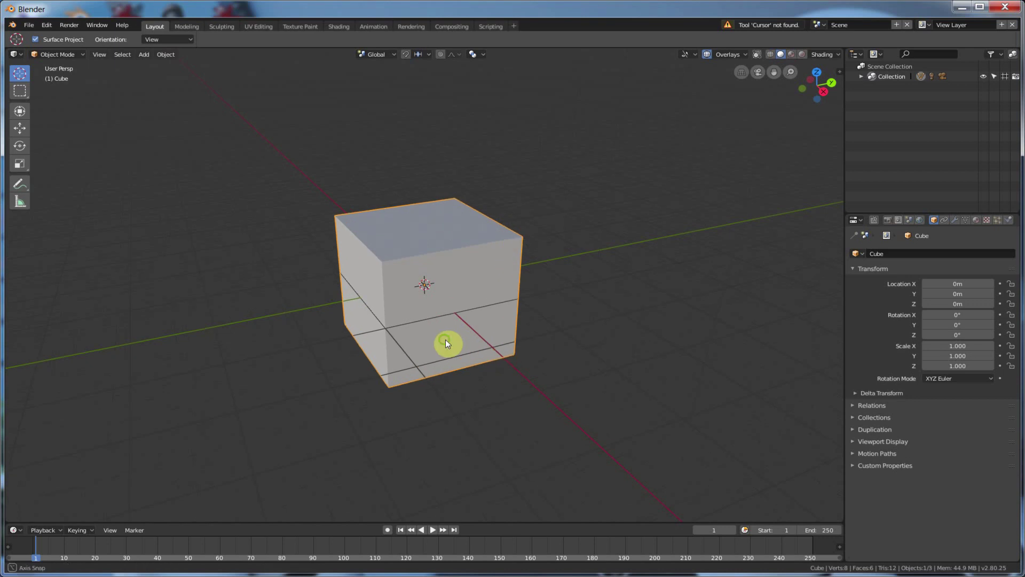
middle_drag(446, 339, 463, 345)
scroll(463, 345, up, 2)
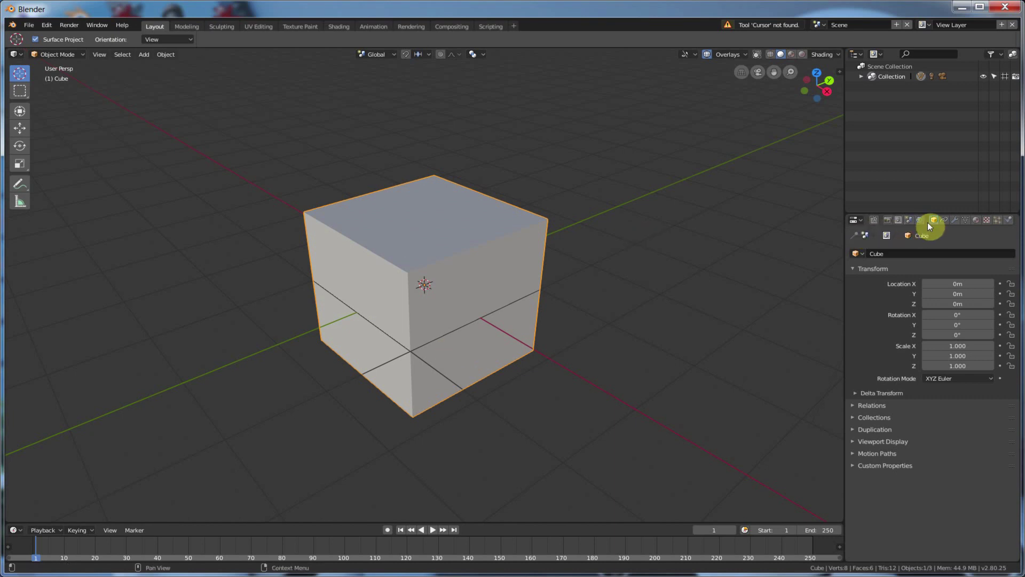
Step: Add a Subdivision Surface modifier with viewport levels 2 and apply it
click(975, 220)
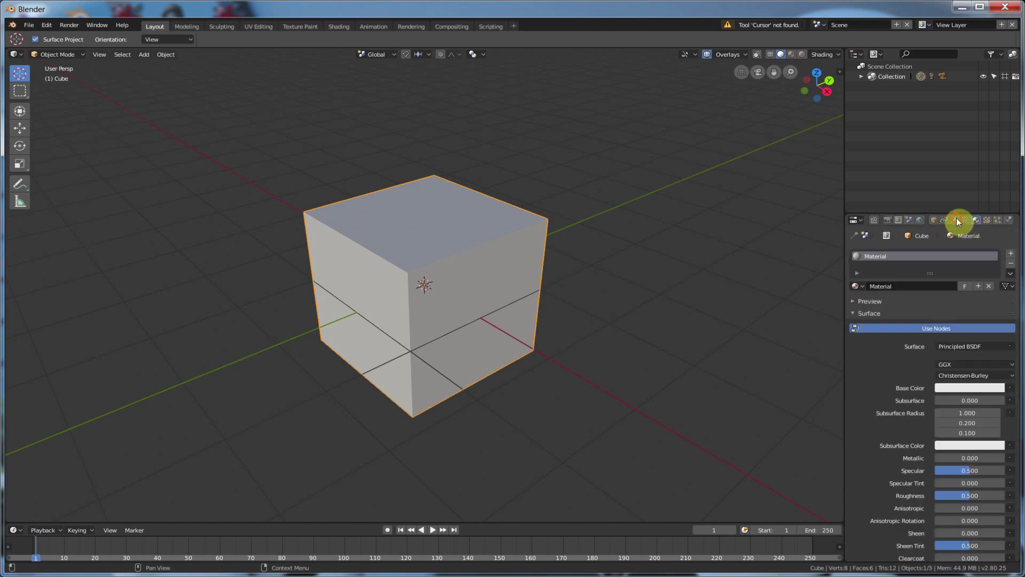
click(955, 218)
click(869, 253)
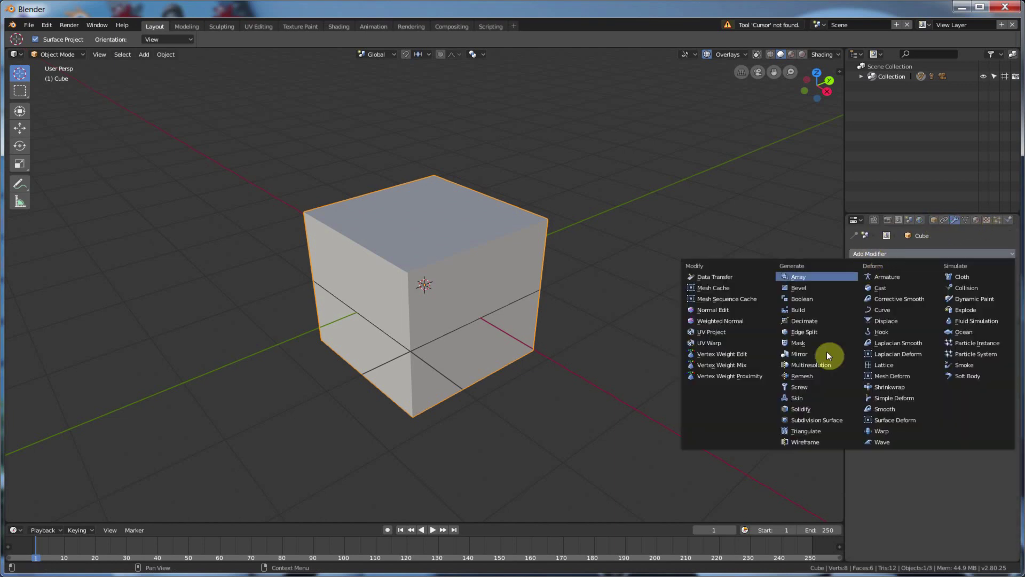
click(812, 423)
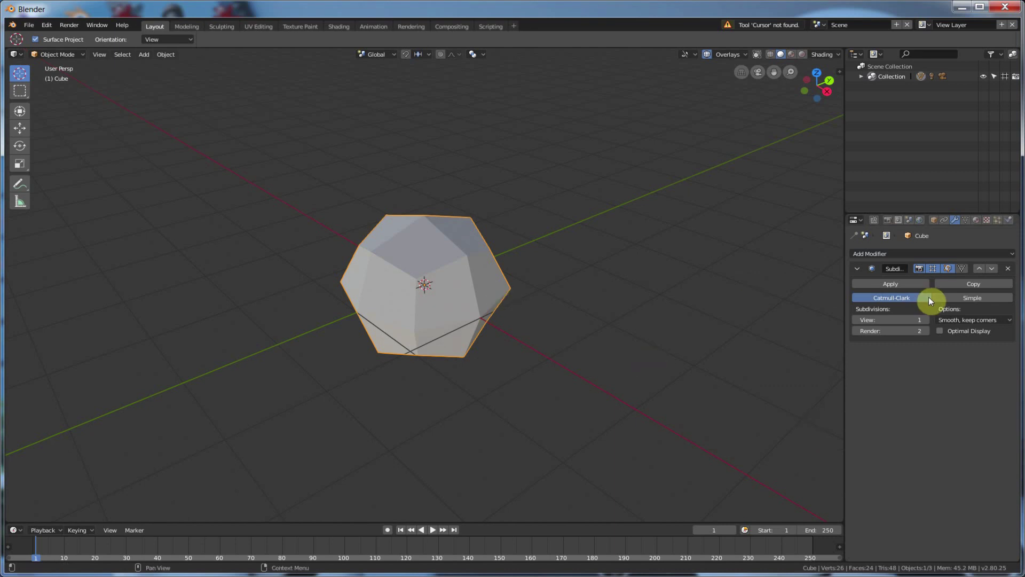
click(926, 320)
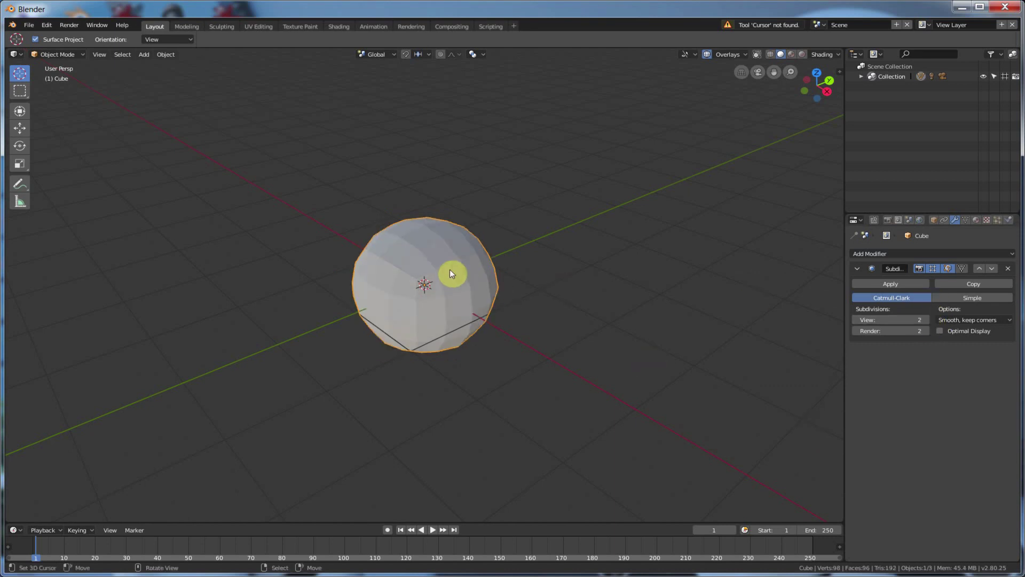
click(891, 284)
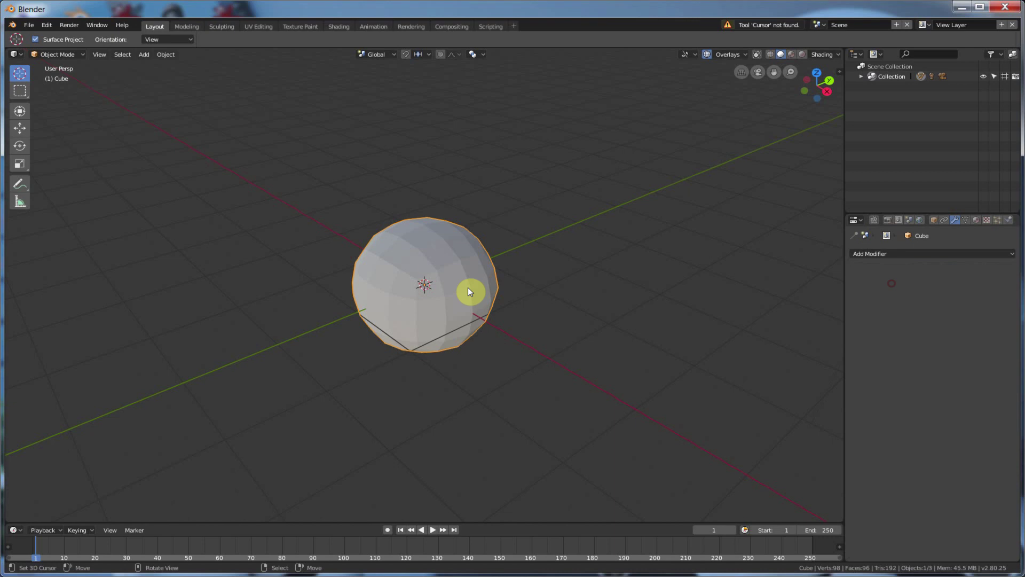
Step: Show the rounded mesh in the Modeling workspace with X-ray see-through display on
key(Tab)
middle_drag(551, 258, 446, 268)
key(Tab)
click(176, 26)
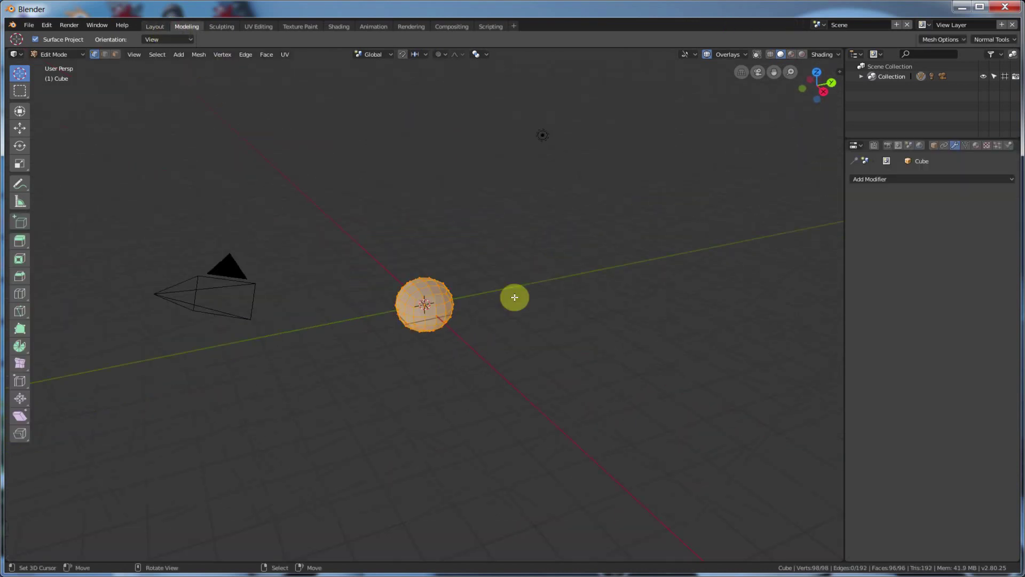
scroll(471, 346, up, 6)
middle_drag(517, 340, 493, 333)
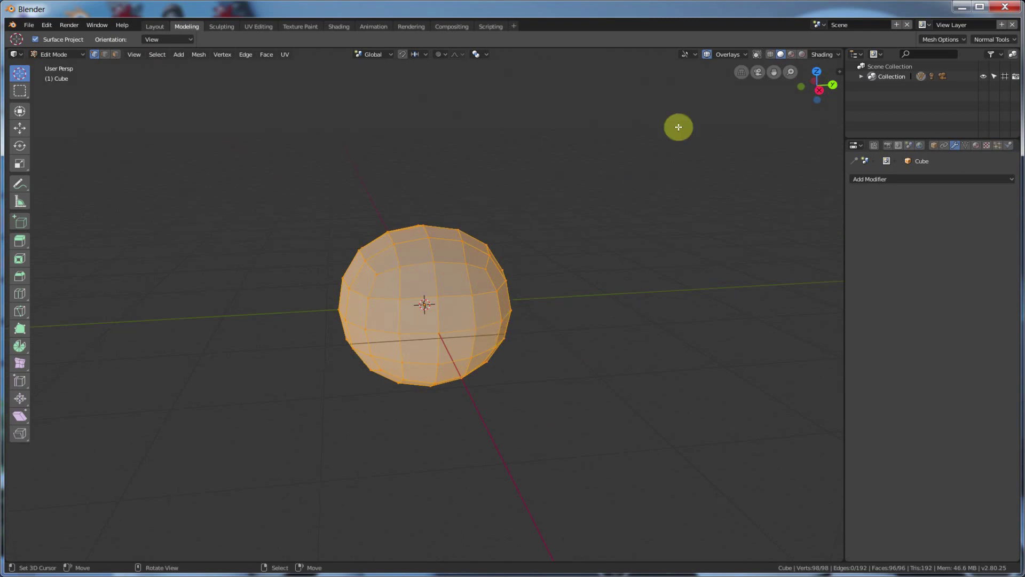
click(757, 55)
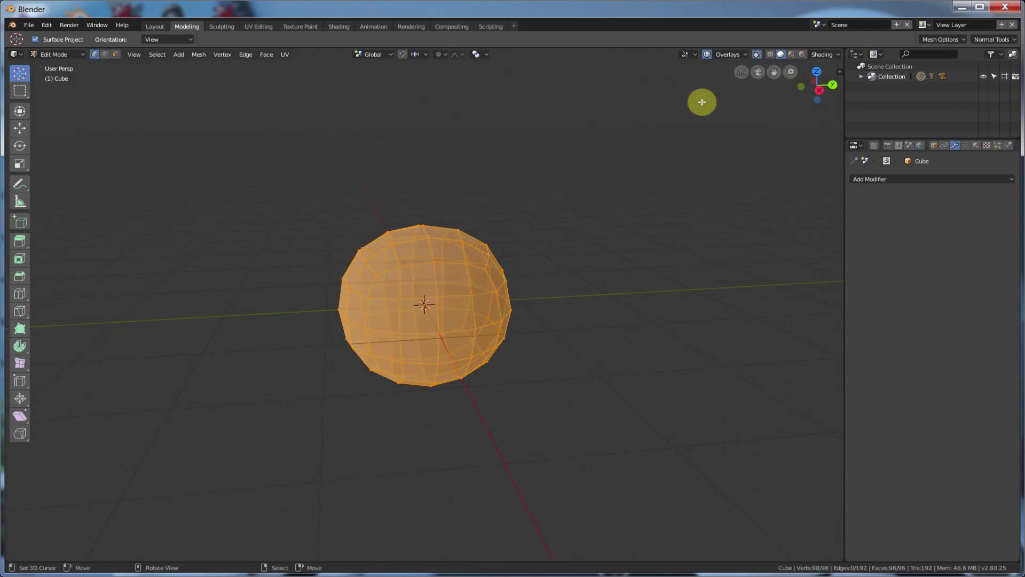
Step: Deselect all vertices, then box-select only the top rows of the sphere's vertices
middle_drag(591, 259, 541, 252)
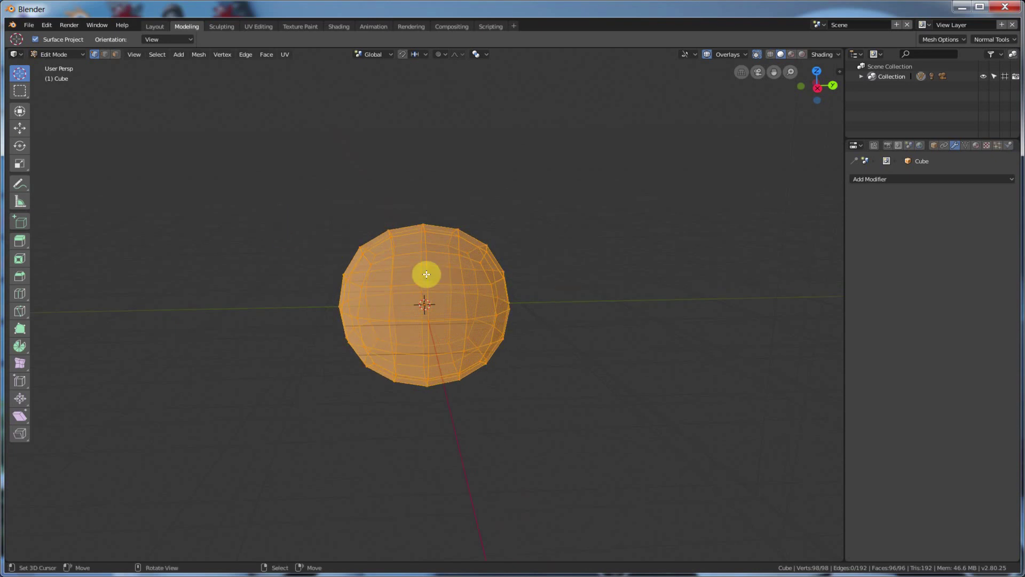
key(alt+a)
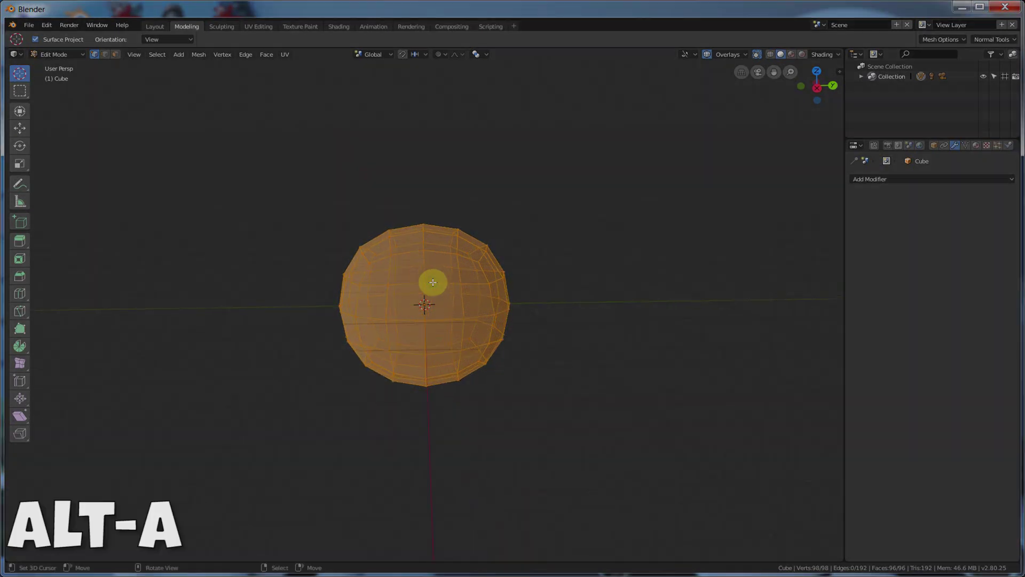
key(alt+a)
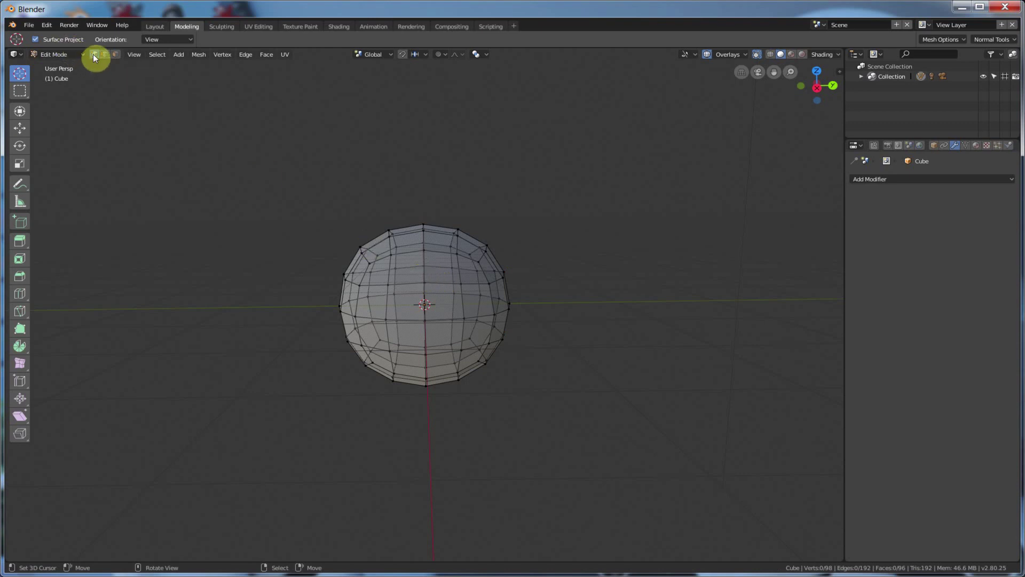
key(b)
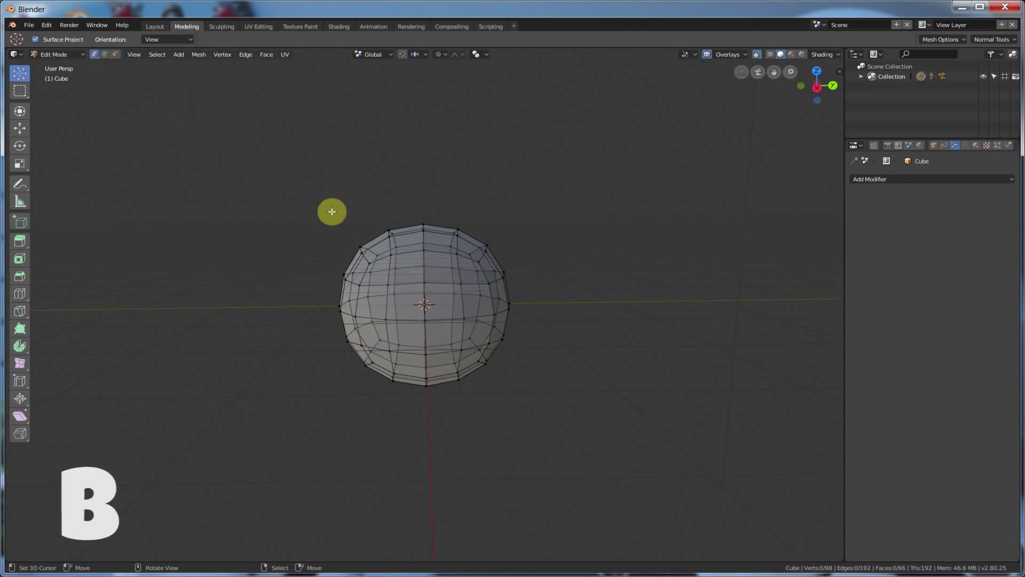
drag(315, 166, 581, 289)
middle_drag(581, 288, 559, 310)
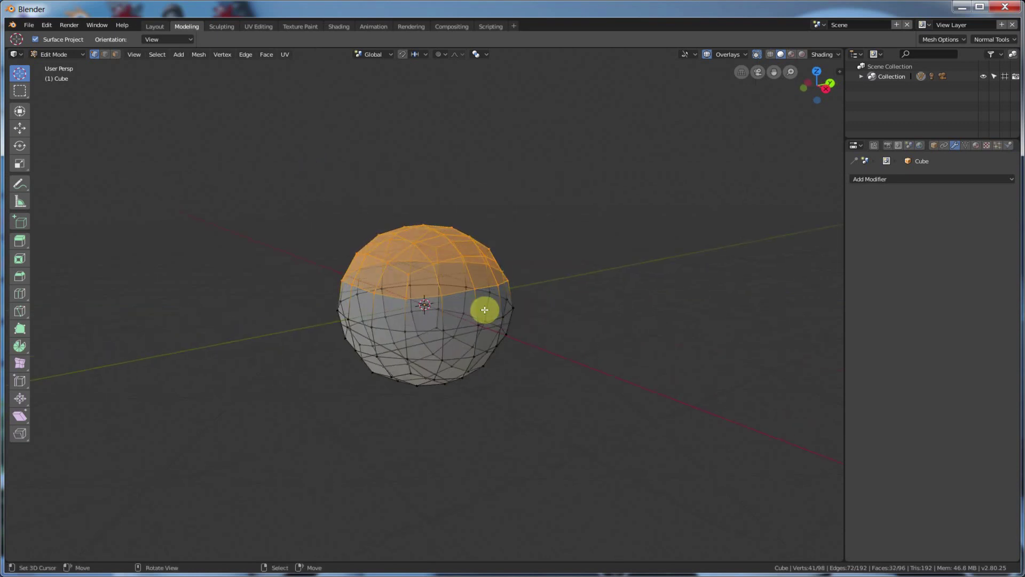
scroll(485, 308, up, 2)
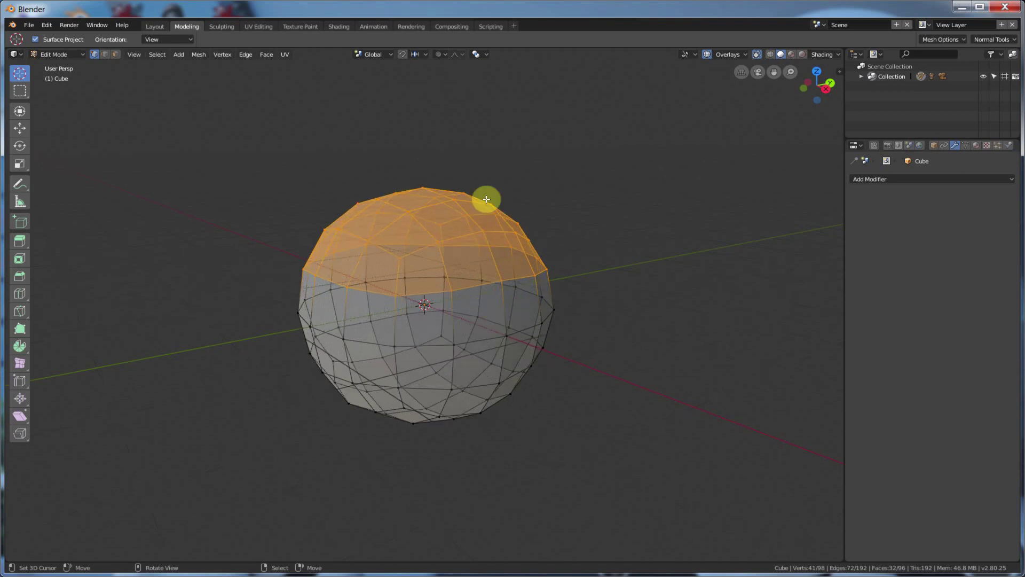
middle_drag(520, 247, 467, 240)
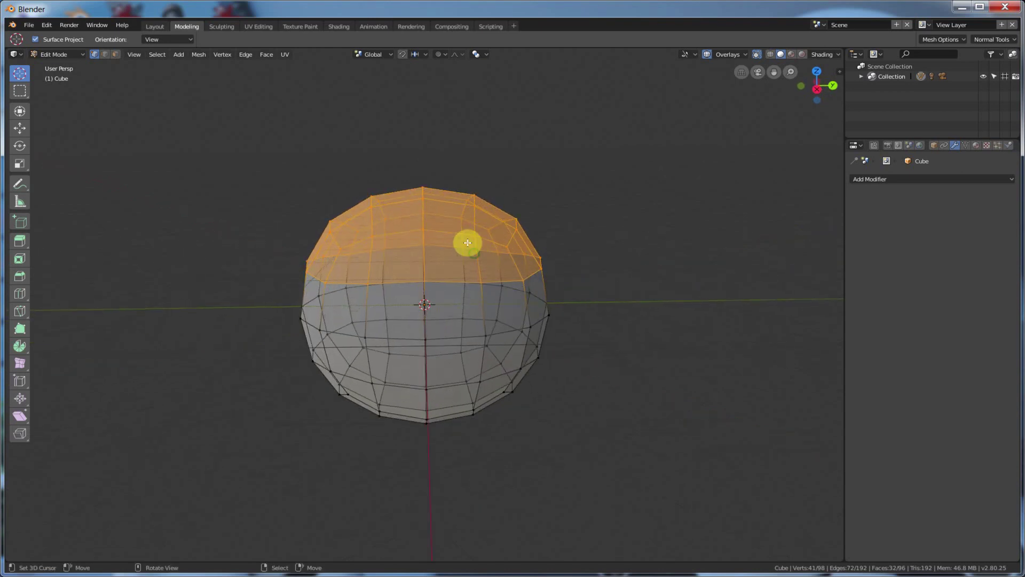
Step: Activate the Transform tool and try adjusting the top cap with its gizmo
click(24, 112)
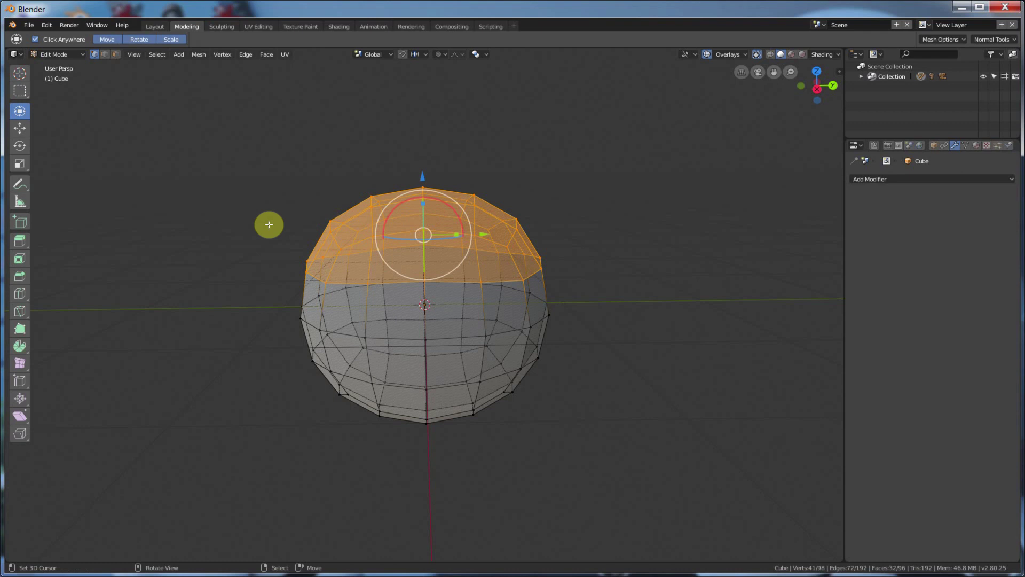
middle_drag(268, 225, 303, 226)
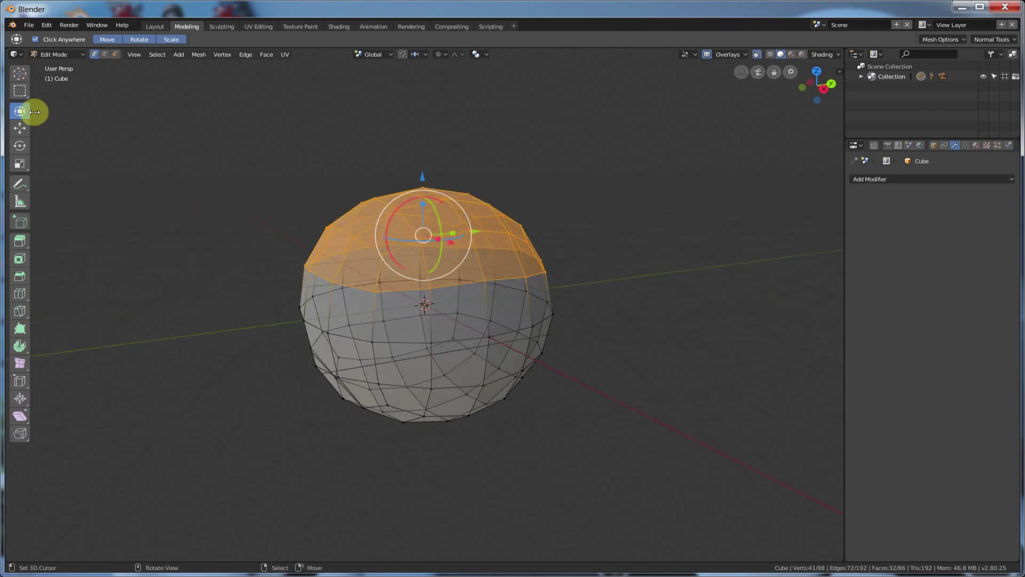
mouse_move(420, 204)
mouse_down()
mouse_move(419, 169)
mouse_move(407, 202)
mouse_up()
right_click(421, 206)
click(419, 175)
click(450, 258)
click(432, 230)
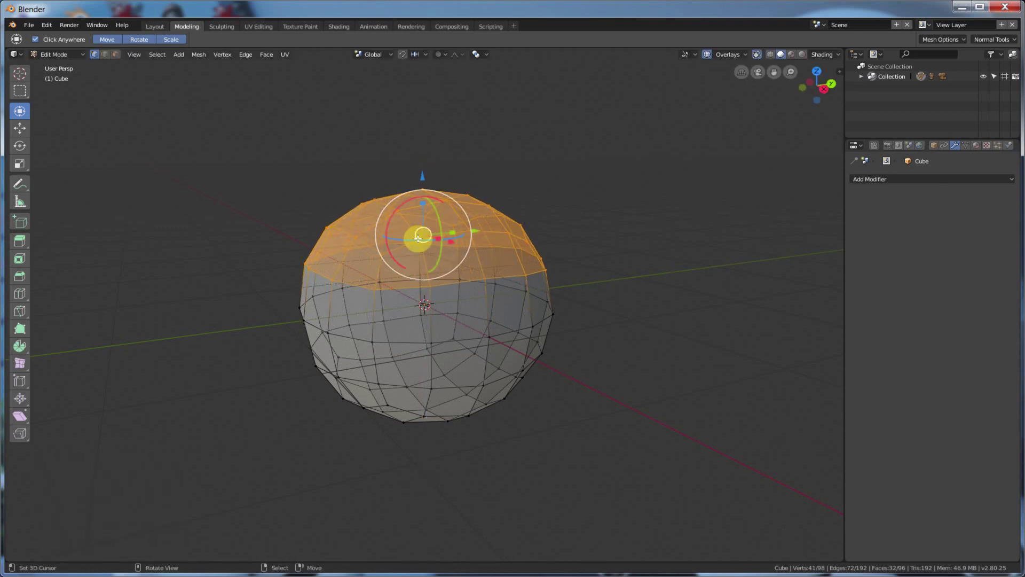
mouse_move(418, 238)
middle_down()
mouse_move(457, 245)
mouse_move(425, 251)
middle_up()
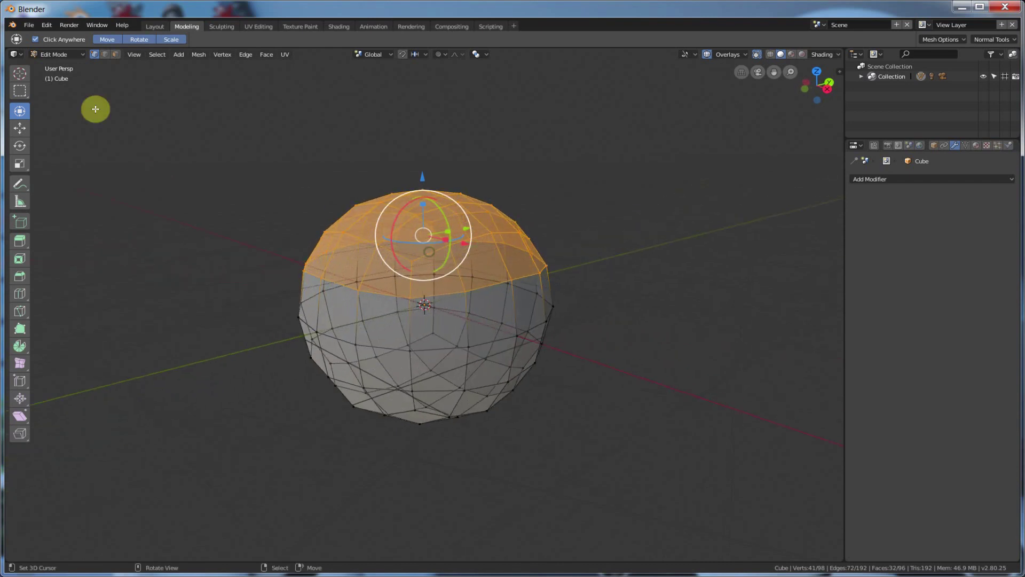
Step: Scale the top cap to 0.442 and lower it 0.375 m along Z
click(19, 112)
mouse_move(423, 204)
mouse_down()
mouse_move(423, 195)
mouse_move(426, 221)
mouse_up()
drag(423, 176, 423, 226)
middle_drag(499, 224, 532, 272)
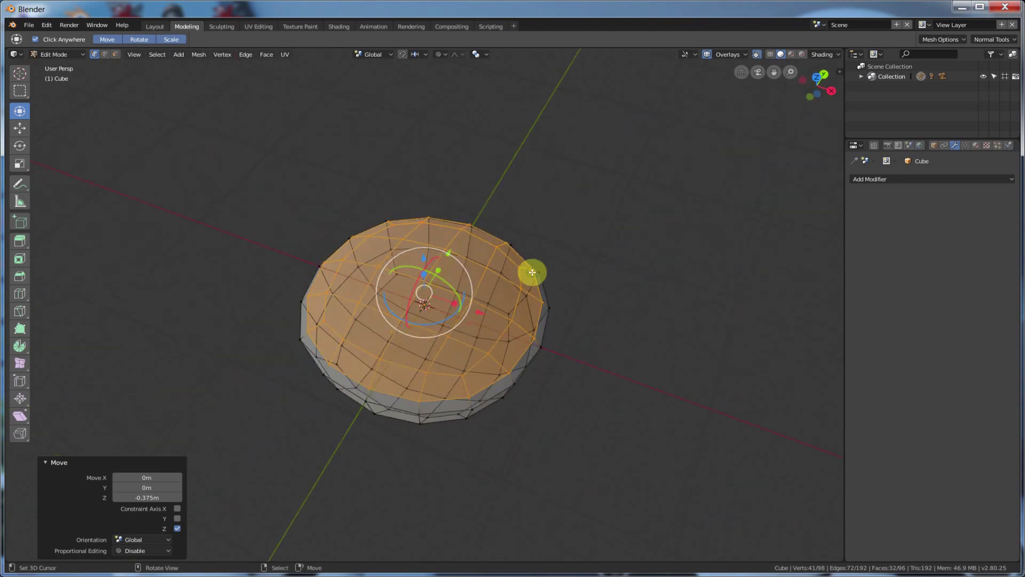
Step: Select the whole mesh, scale it to 0.632, then squash it vertically to 0.665
key(a)
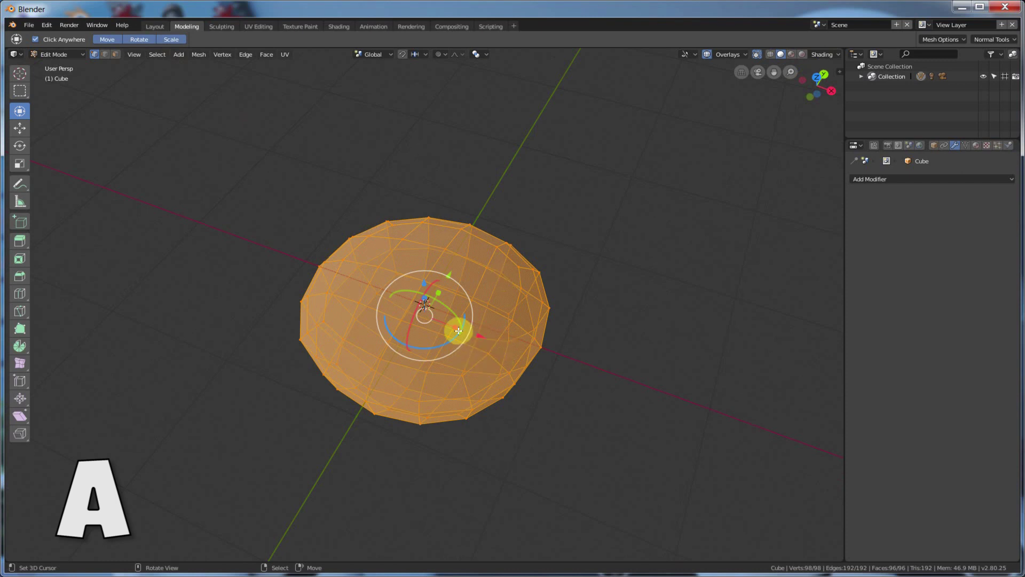
key(s)
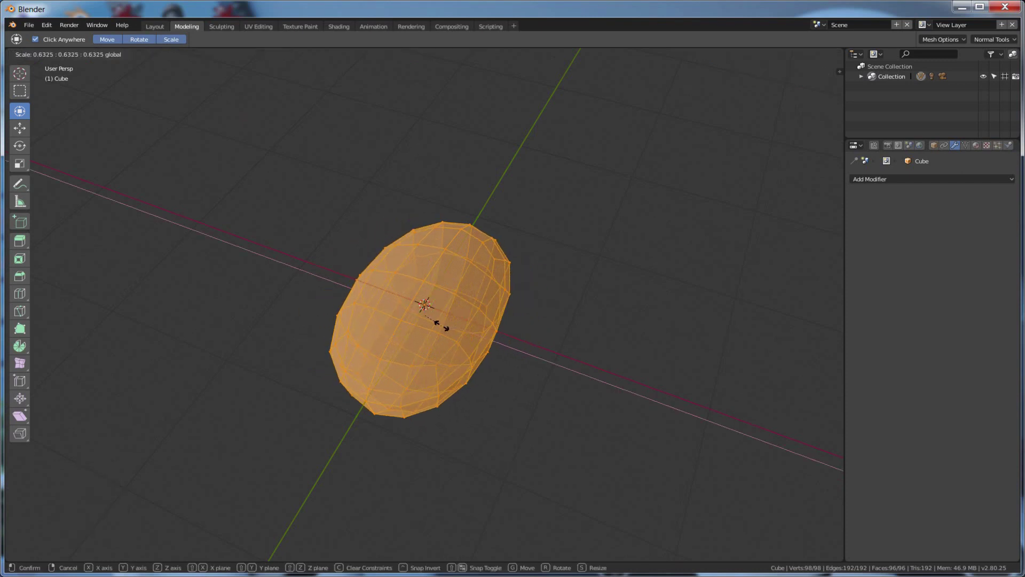
click(441, 324)
middle_drag(526, 350, 476, 287)
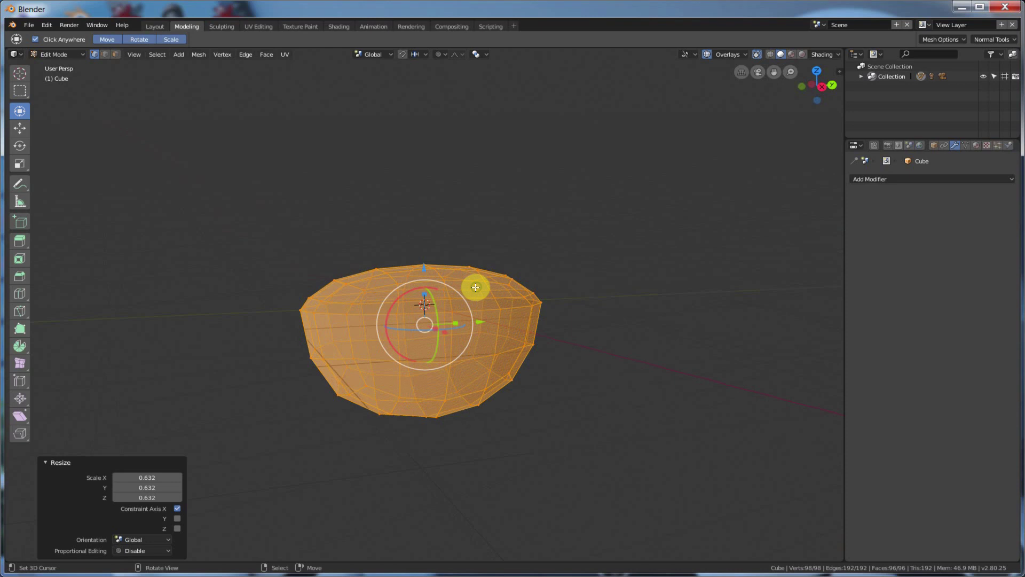
drag(423, 267, 425, 304)
click(427, 292)
middle_drag(448, 313, 454, 346)
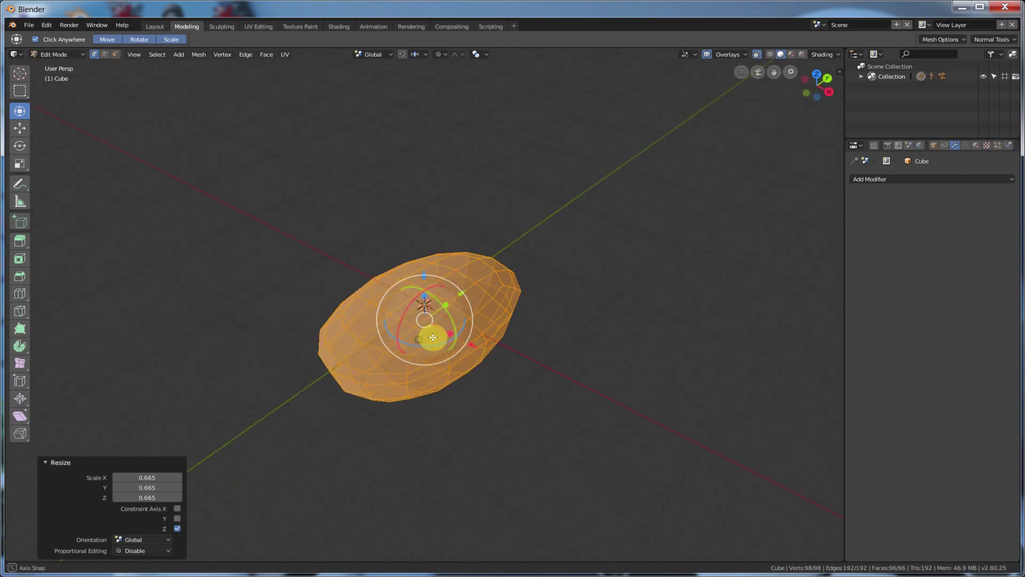
drag(433, 337, 416, 343)
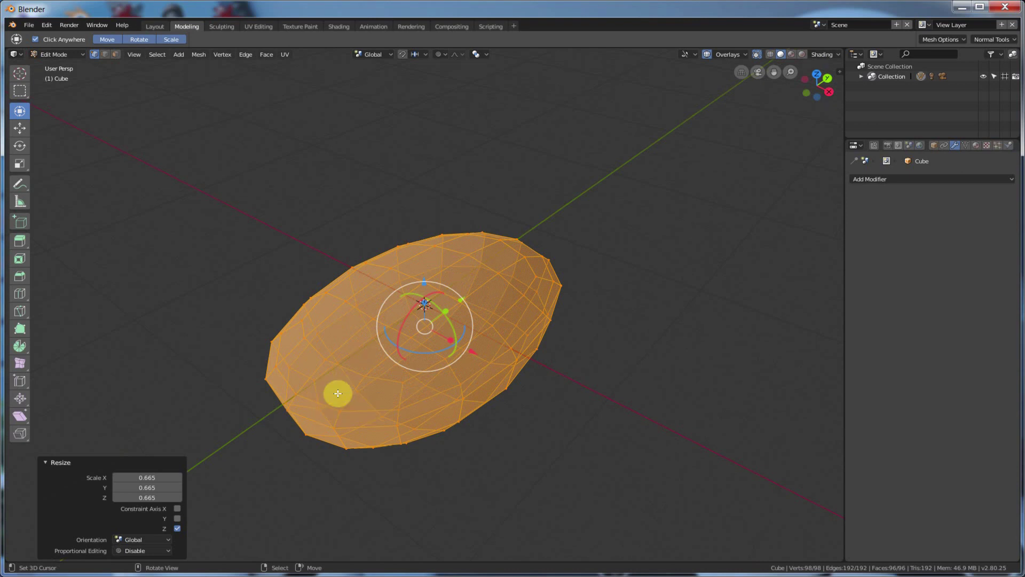
middle_drag(336, 393, 328, 391)
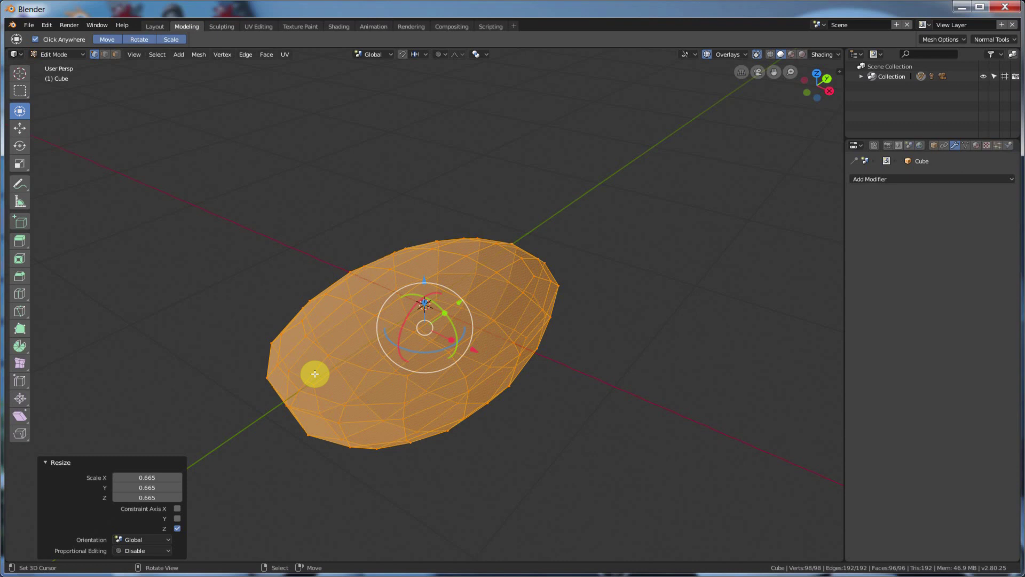
Step: In edge select mode, pick a shortest edge path along the top of the mesh
click(106, 55)
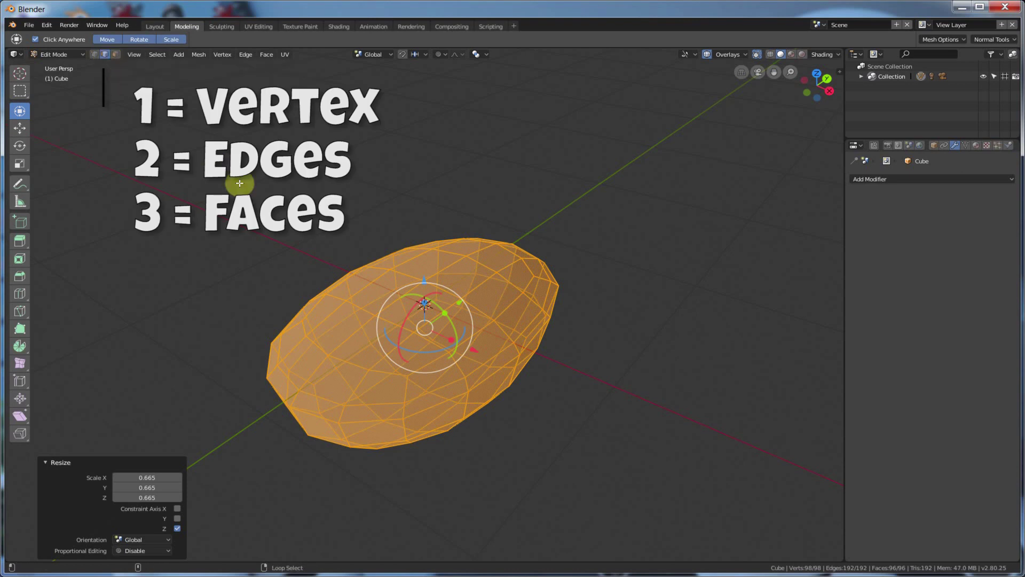
key(alt+a)
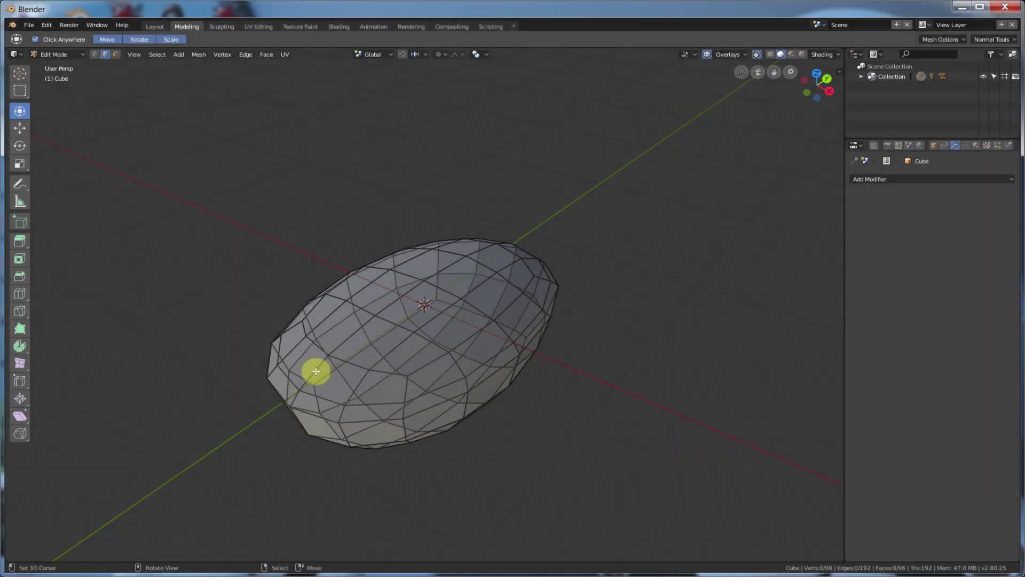
click(316, 371)
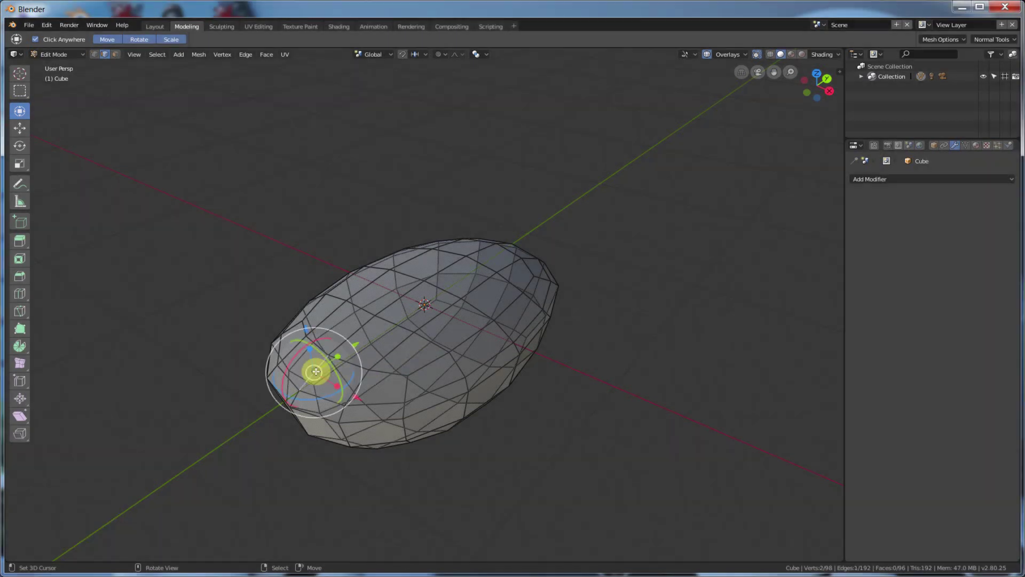
shift+click(356, 327)
shift+click(387, 304)
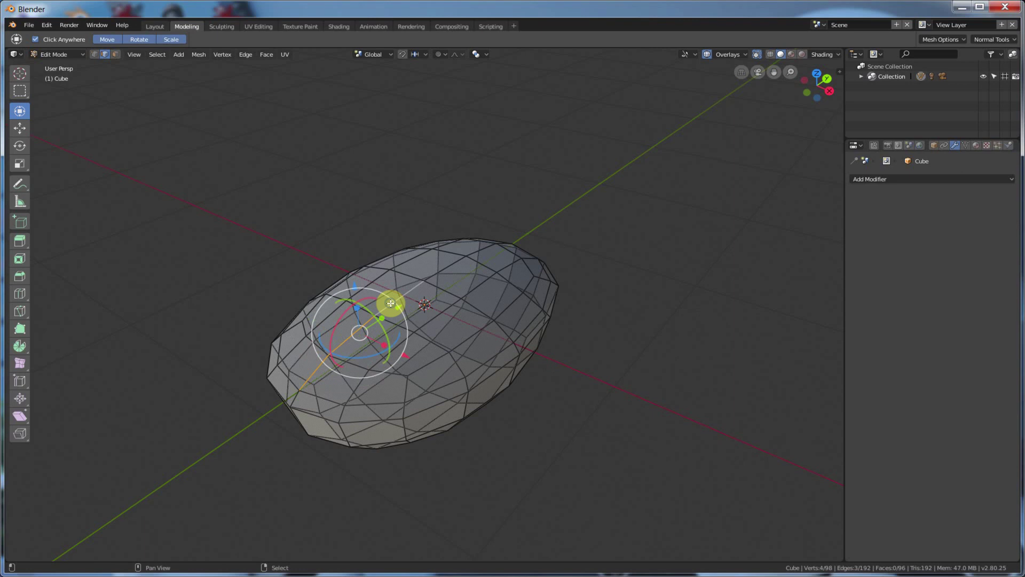
shift+click(453, 264)
shift+click(475, 250)
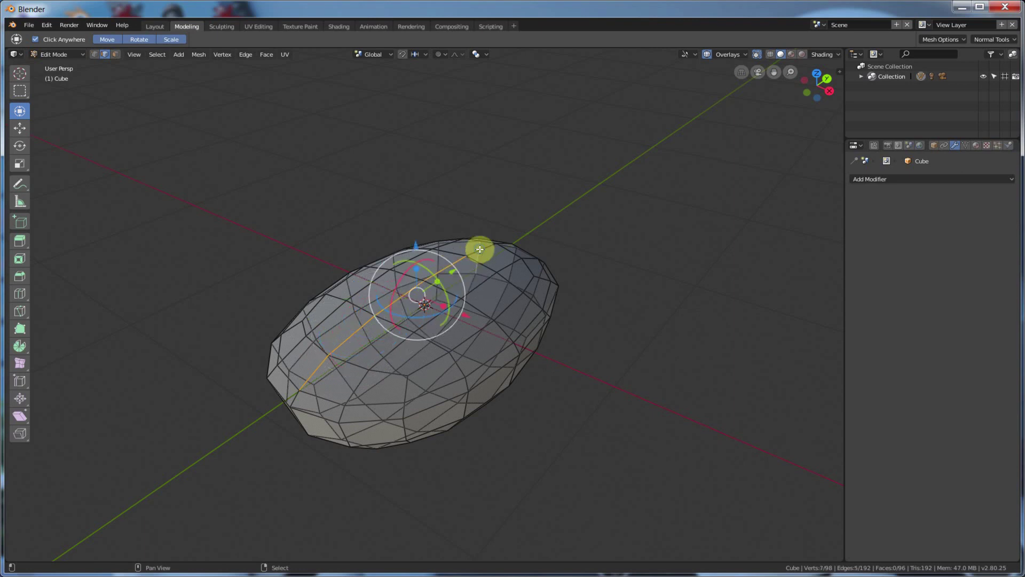
ctrl+click(480, 254)
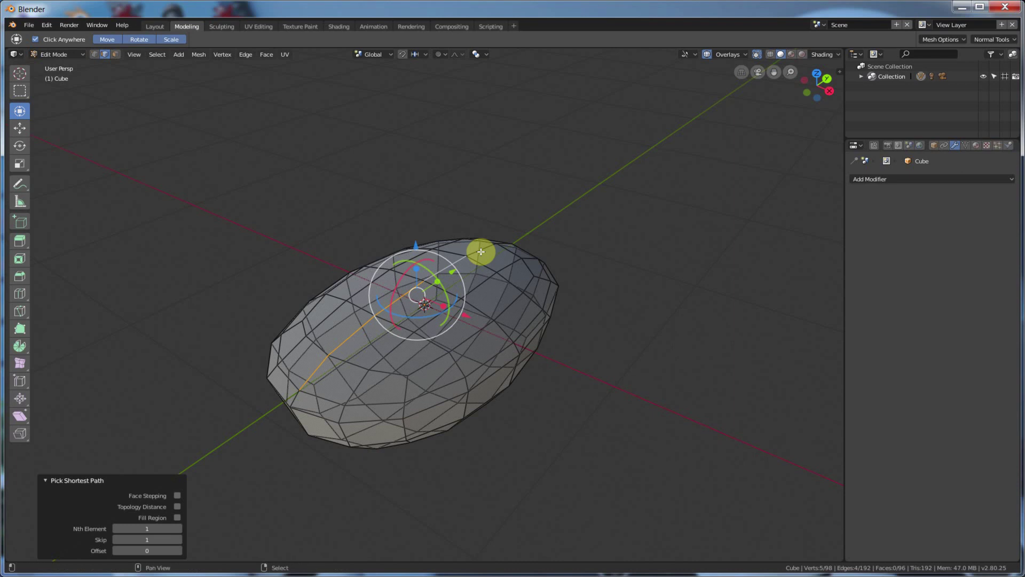
shift+click(481, 252)
Step: Lower the selected edge path along Z by -0.00852 m to form a groove
drag(400, 245, 389, 290)
middle_drag(389, 290, 317, 366)
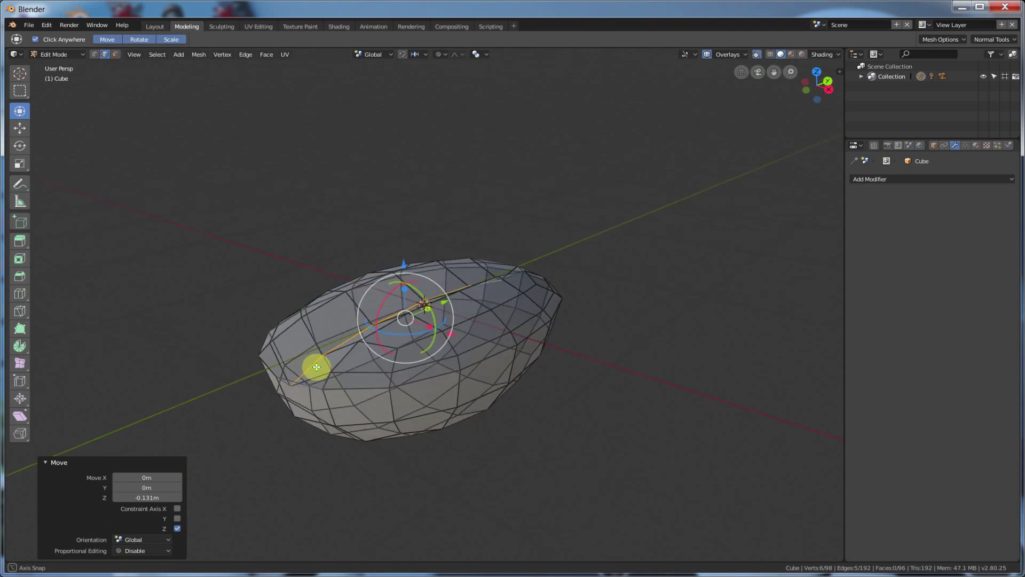
drag(403, 267, 406, 274)
middle_drag(406, 274, 321, 373)
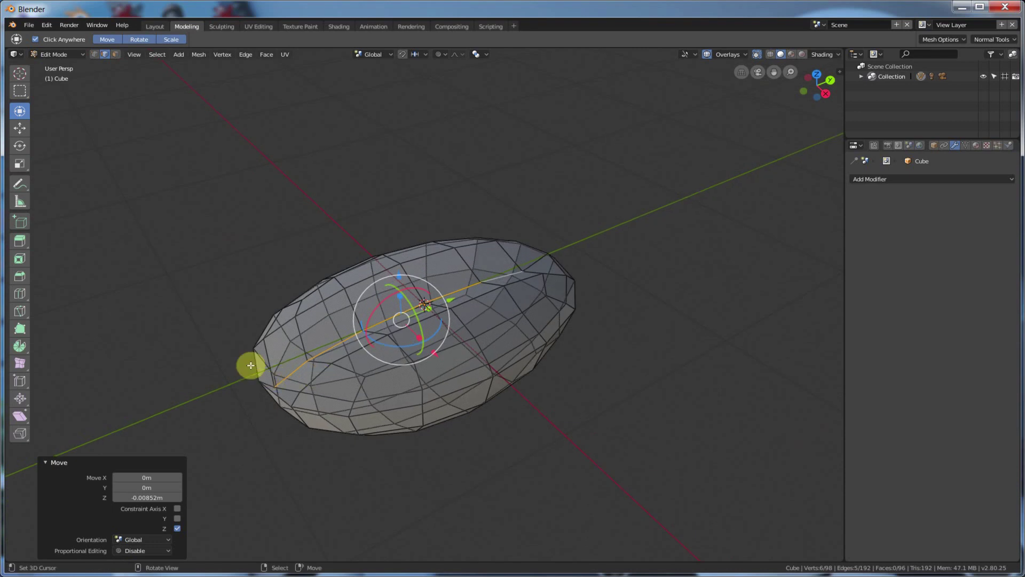
Step: Switch to vertex select and lower the left tip vertex along Z
click(94, 54)
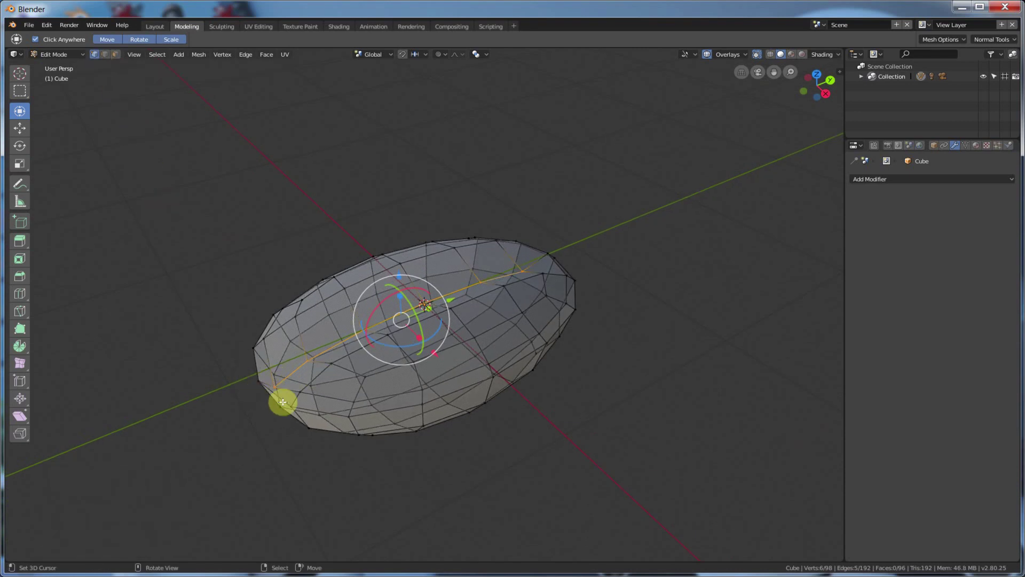
middle_drag(270, 405, 250, 355)
click(250, 355)
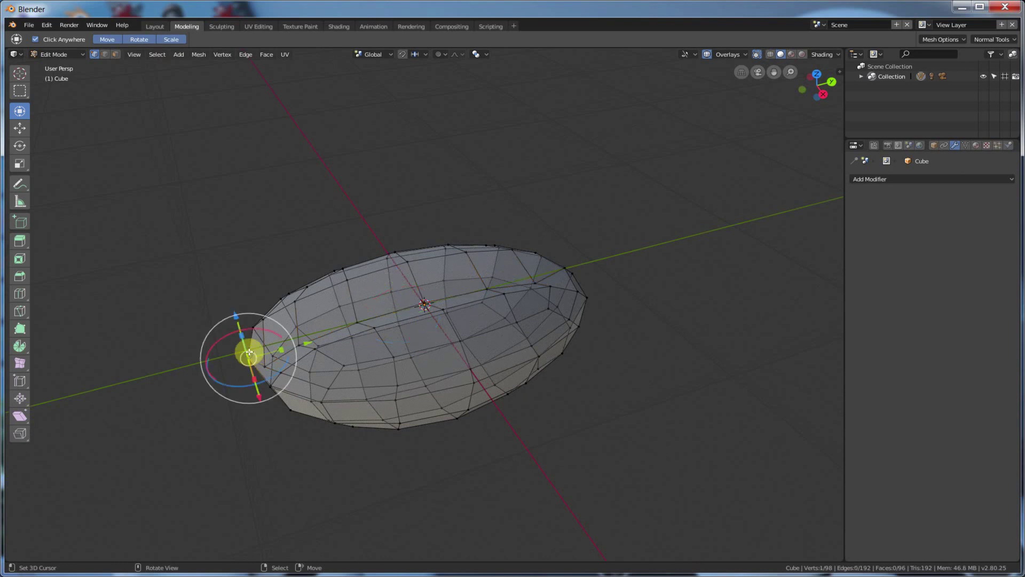
drag(233, 313, 235, 327)
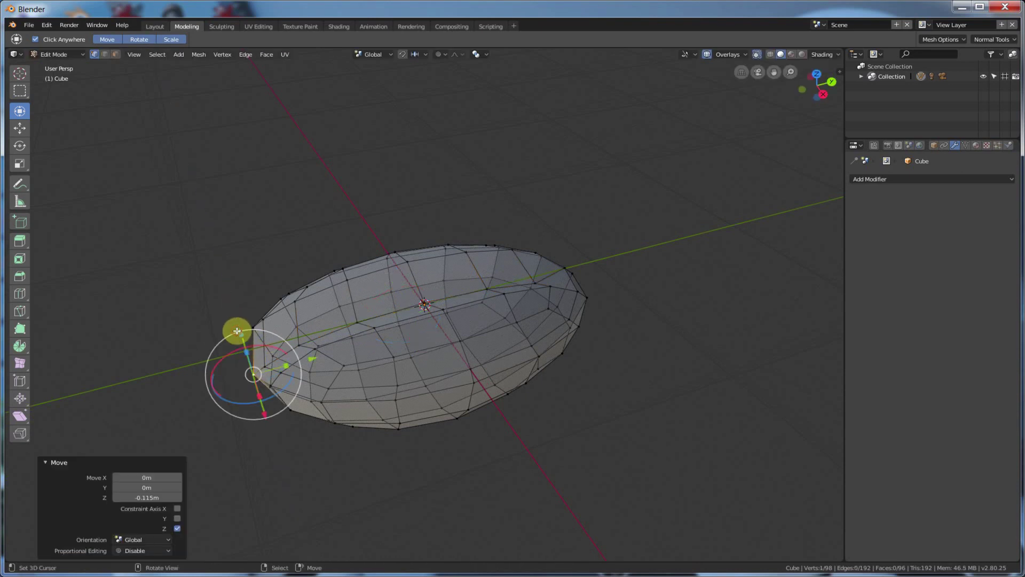
Step: Lower the right tip vertex along Z by about -0.0609 m
middle_drag(591, 412, 590, 362)
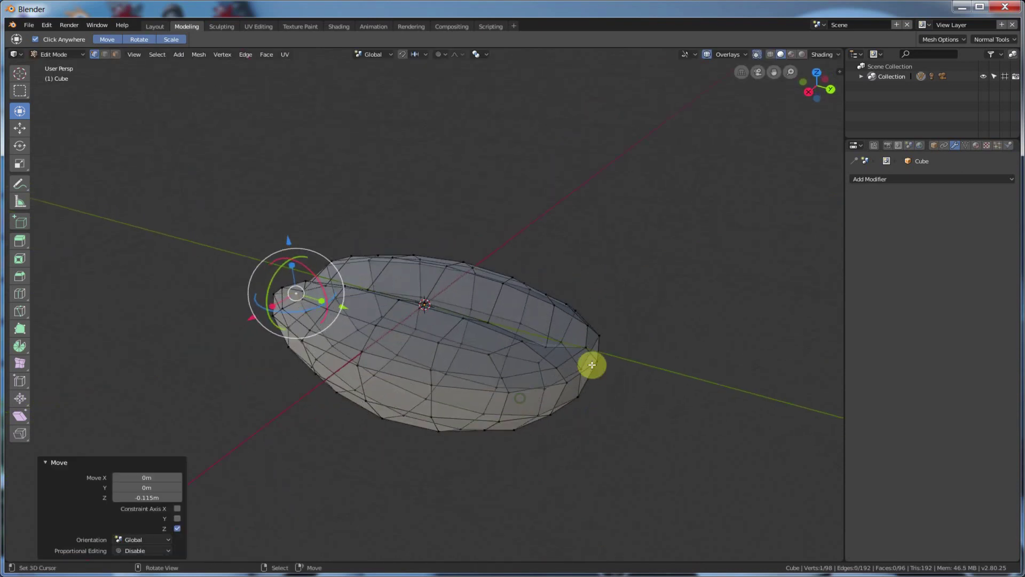
click(587, 345)
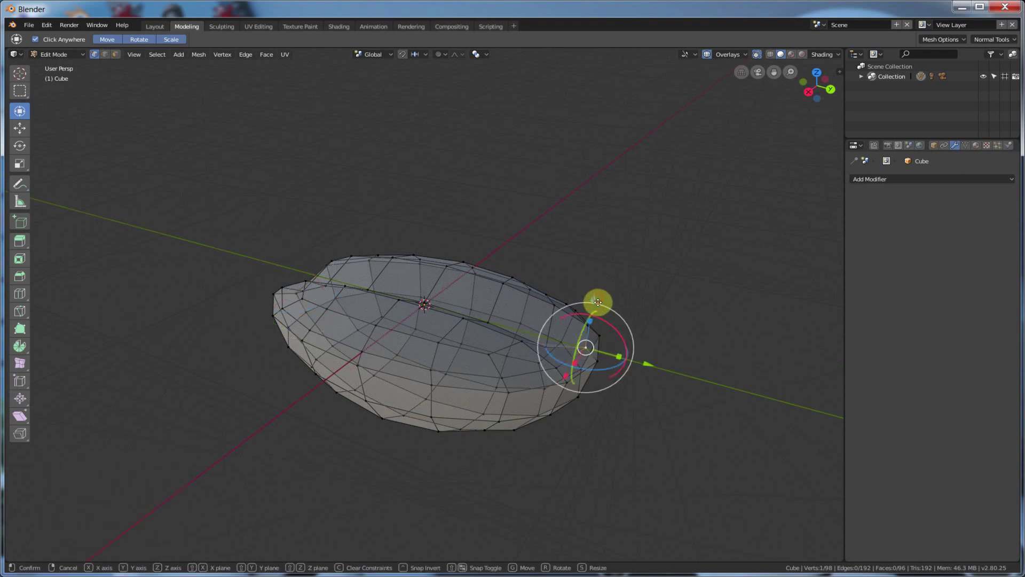
drag(597, 302, 598, 309)
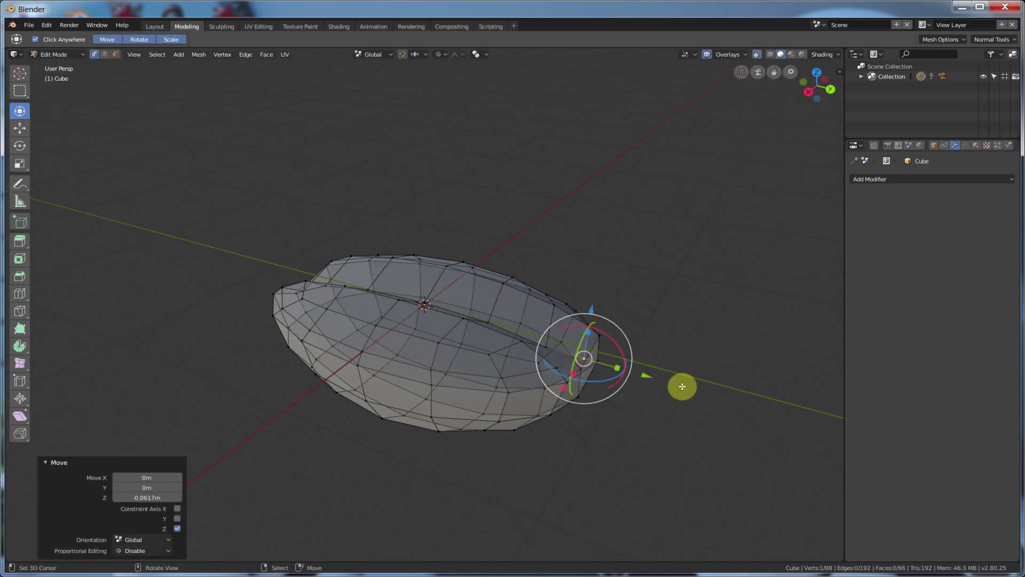
key(a)
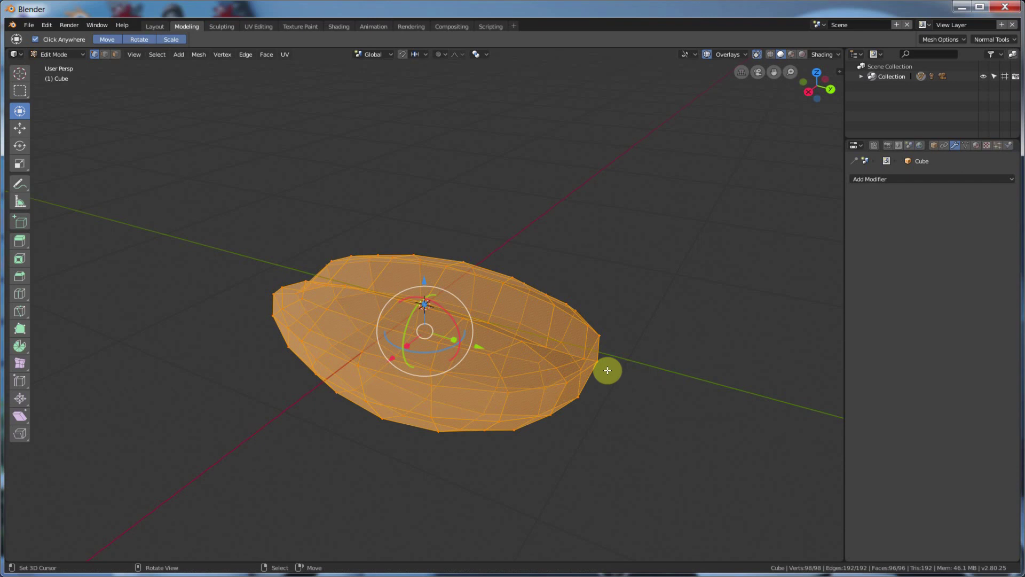
click(596, 360)
drag(602, 314, 608, 323)
middle_drag(398, 382, 485, 393)
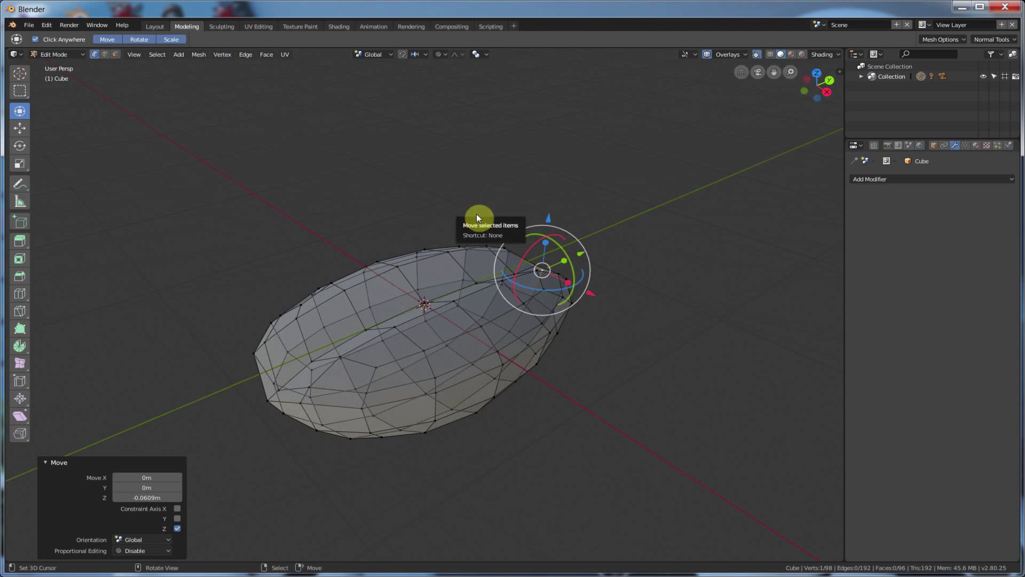
click(154, 26)
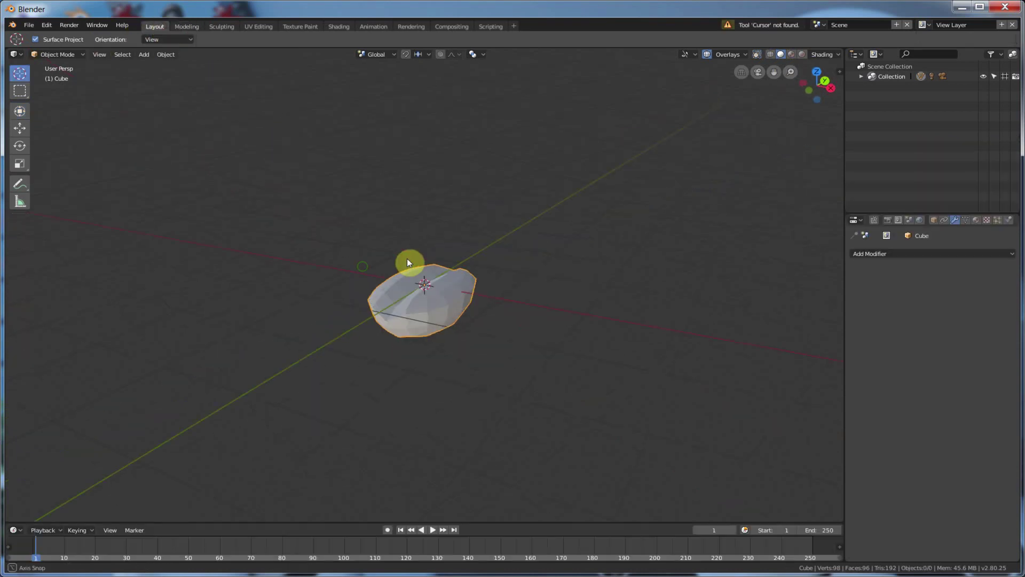
middle_drag(407, 259, 396, 289)
scroll(423, 300, up, 3)
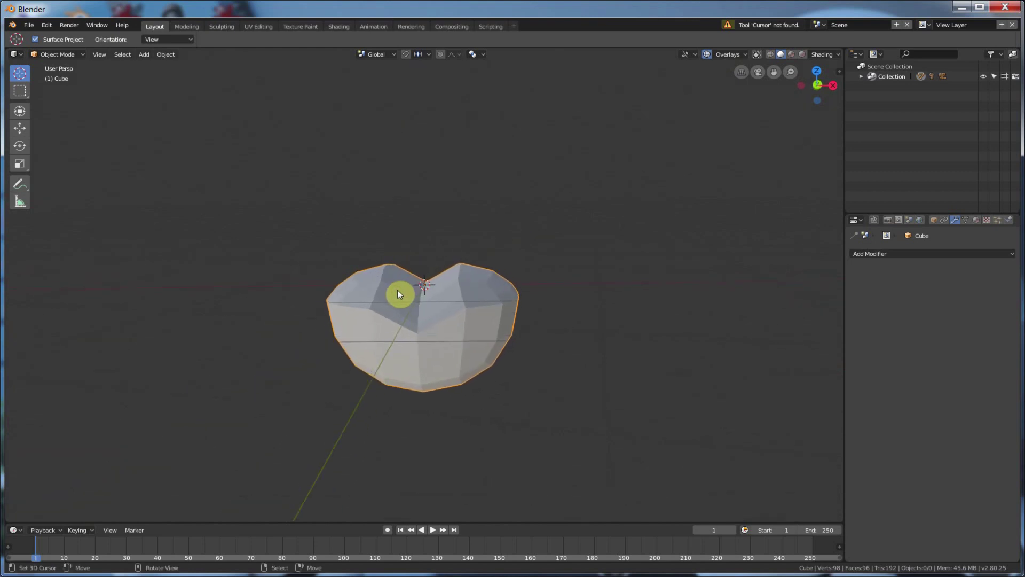
Step: In Edit Mode, box-select the left lobe's top vertices and move them +0.079 m along X
click(192, 32)
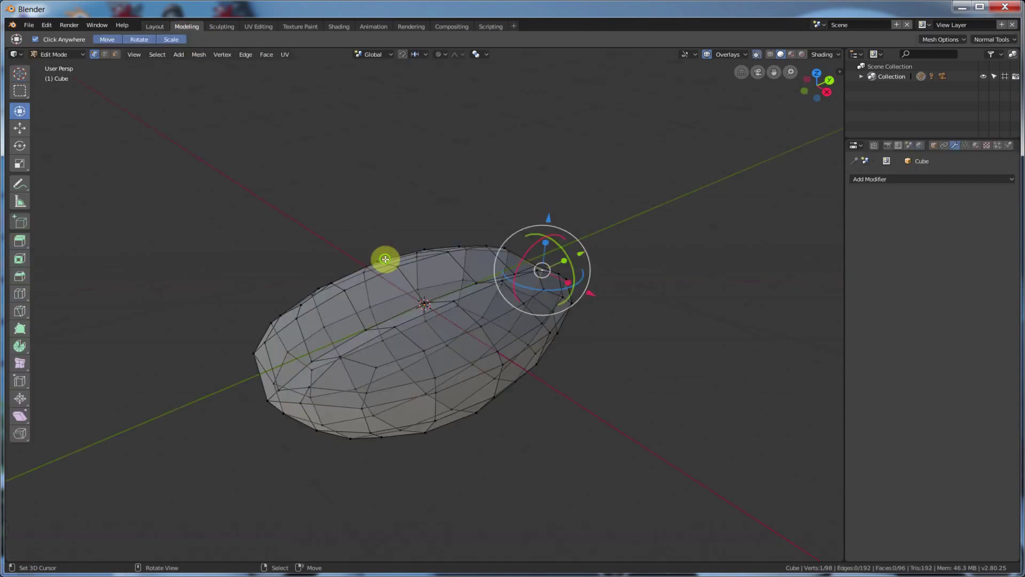
middle_drag(384, 259, 460, 227)
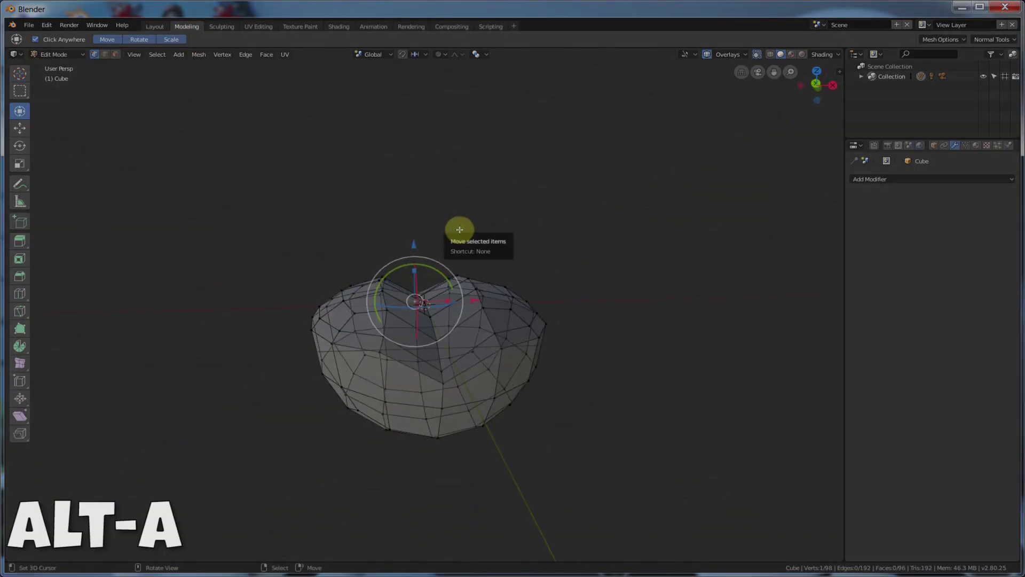
key(alt+a)
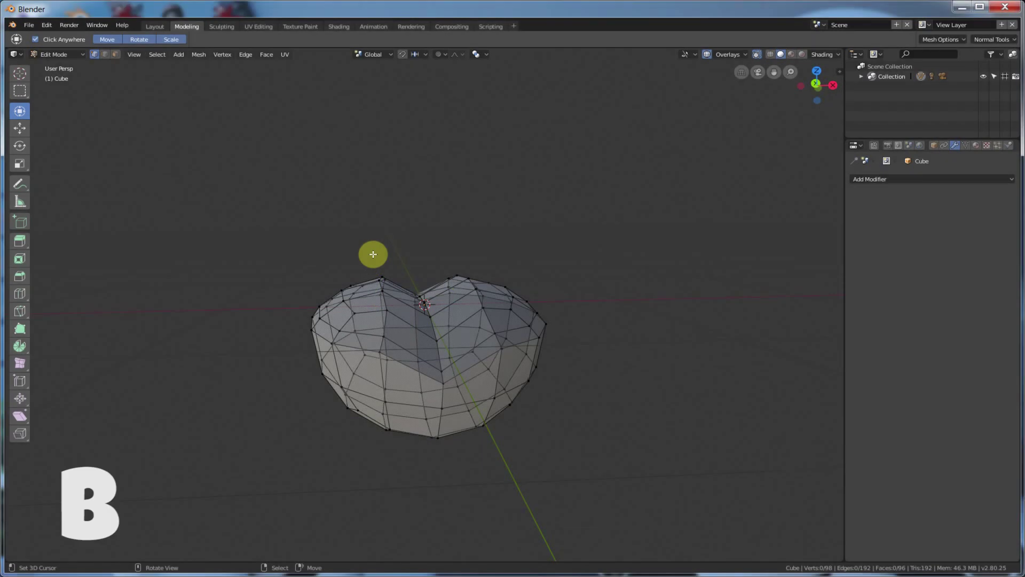
key(b)
drag(372, 244, 405, 342)
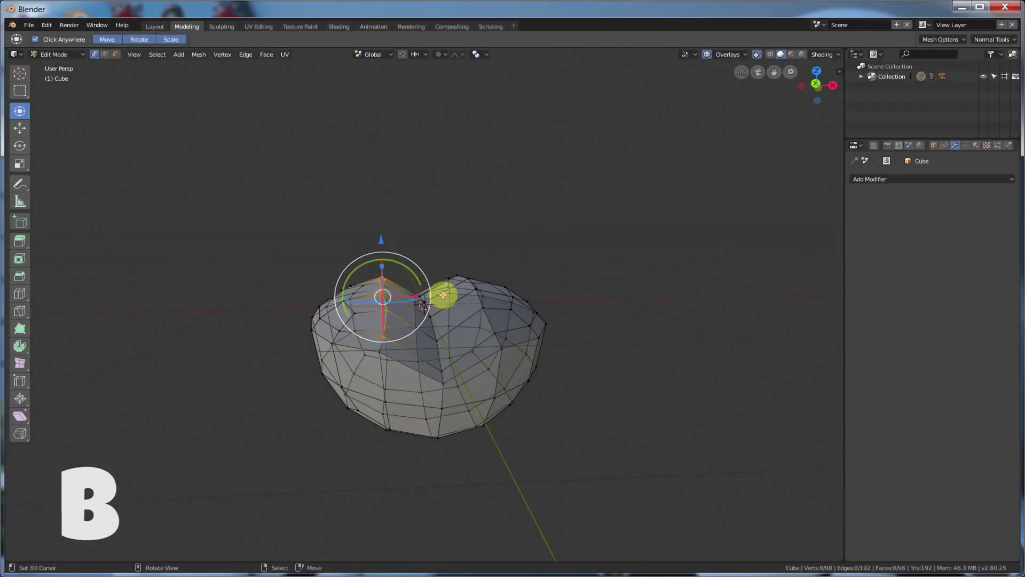
drag(442, 295, 457, 290)
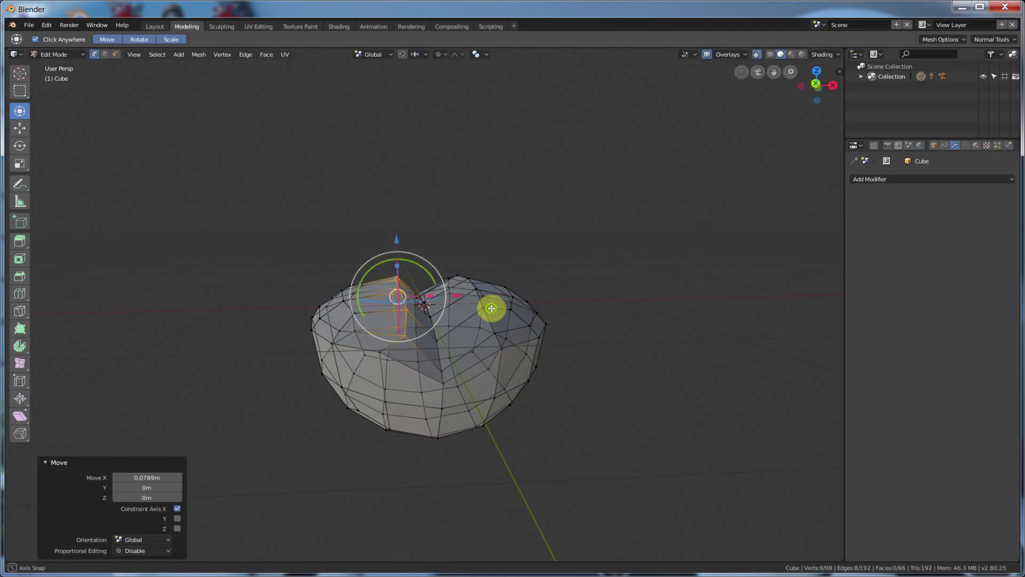
middle_drag(490, 304, 483, 309)
Step: Box-select the right lobe's top vertices and move them -0.102 m along X toward the cleft
key(alt+a)
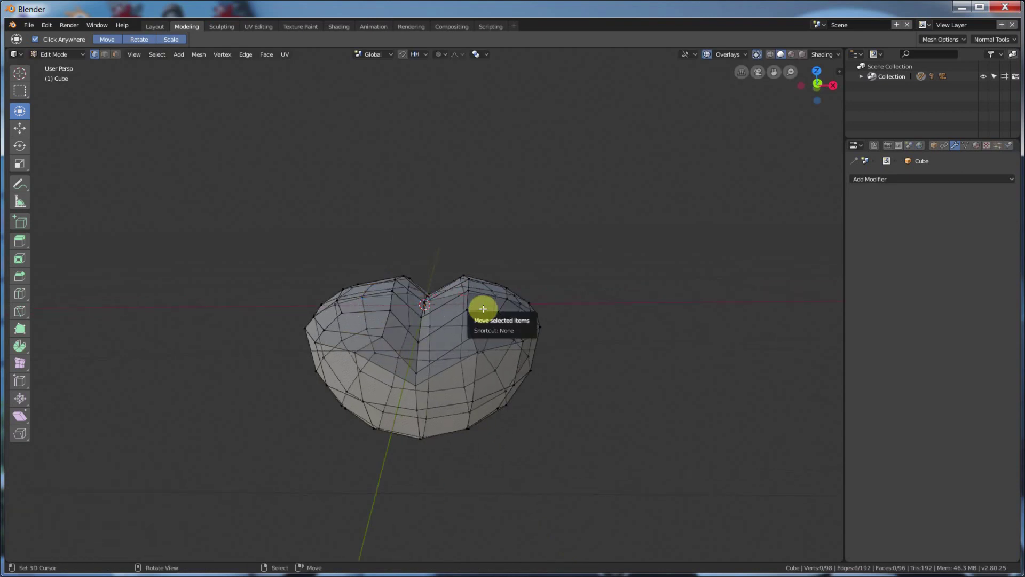
key(b)
drag(450, 246, 488, 343)
drag(527, 297, 506, 293)
middle_drag(572, 234, 537, 252)
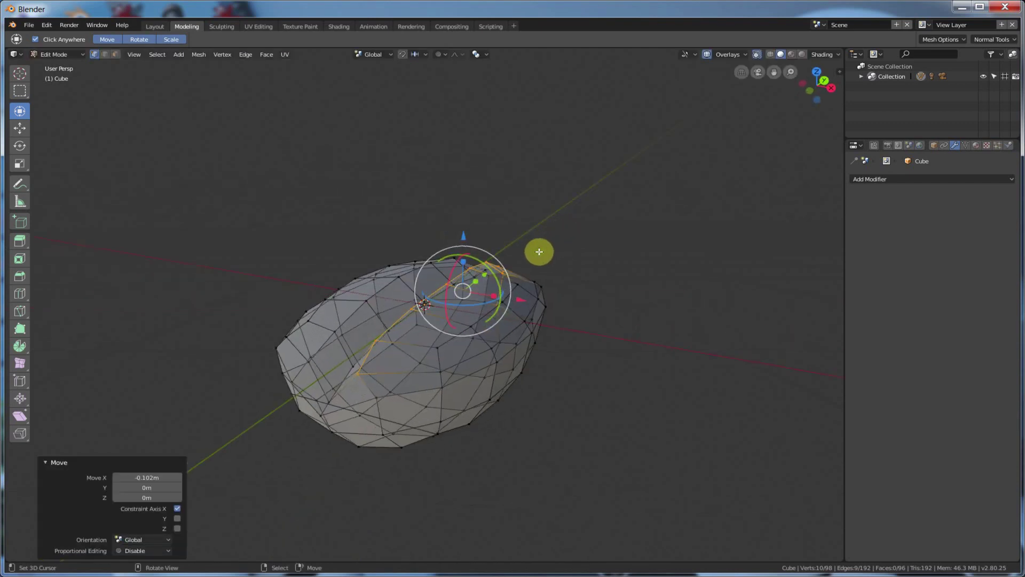
Step: Switch to the Layout workspace in Object Mode and open the viewport's Object menu
click(18, 77)
scroll(325, 268, down, 2)
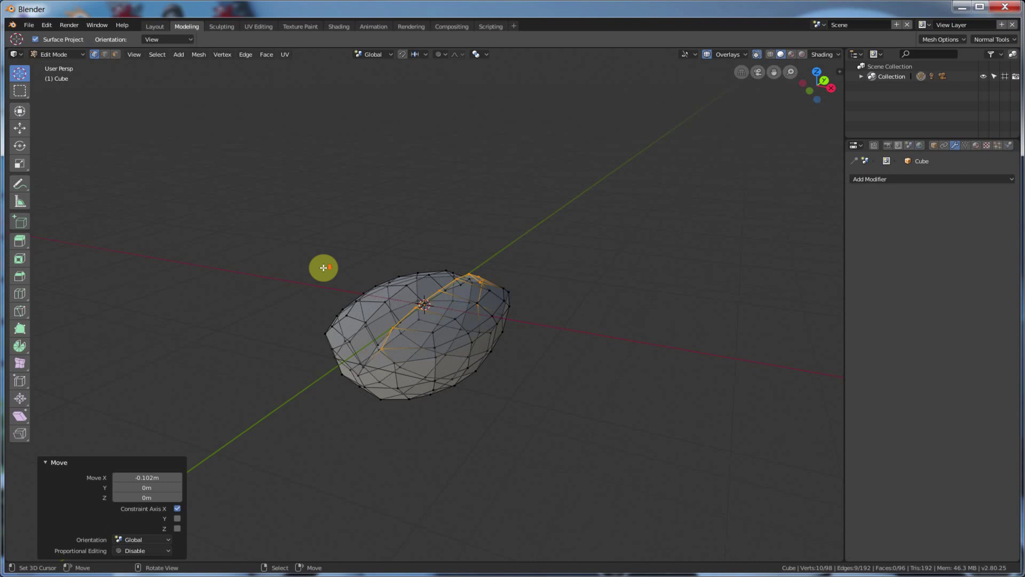
click(163, 25)
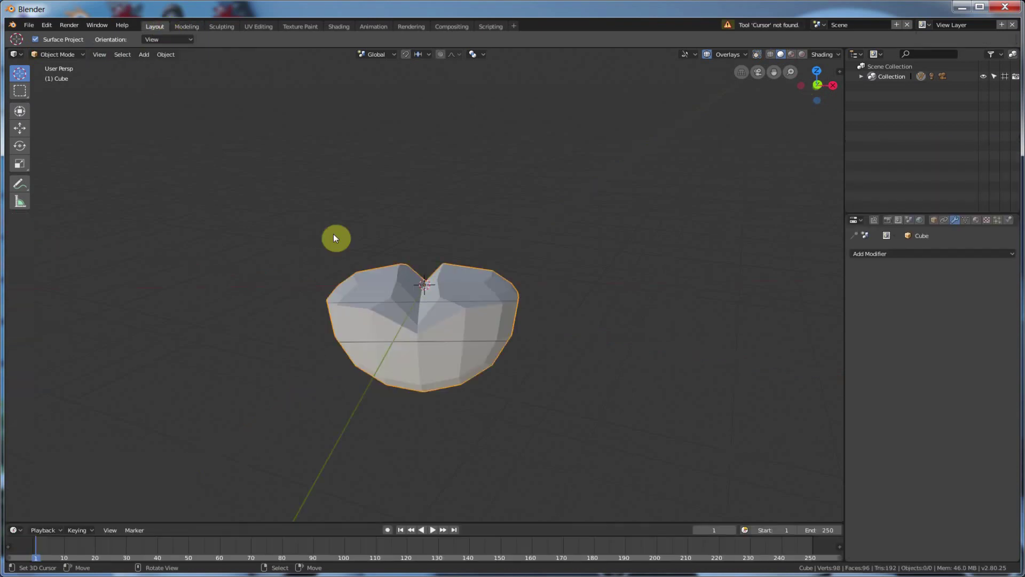
middle_drag(333, 234, 298, 264)
scroll(293, 276, down, 1)
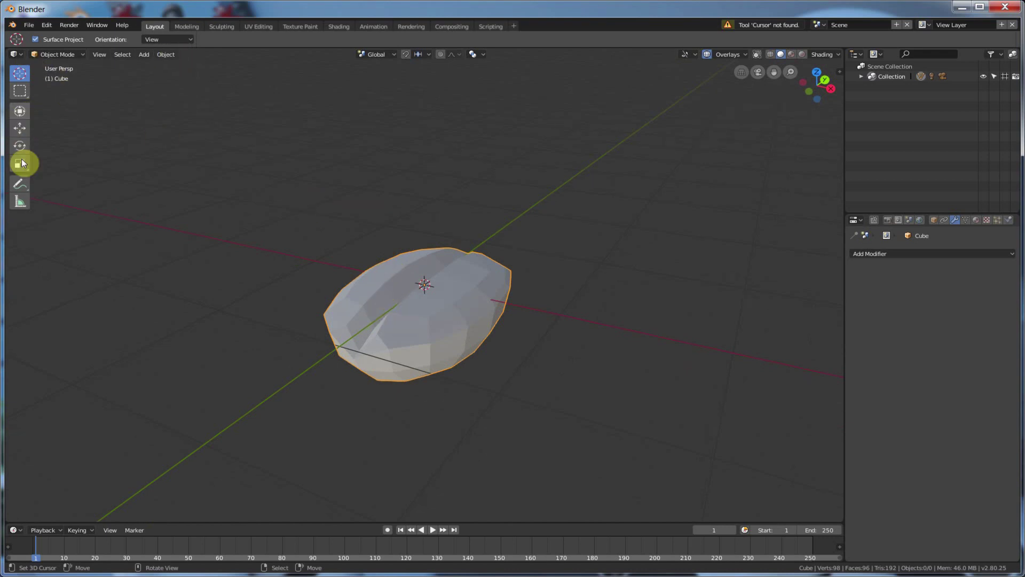
click(169, 56)
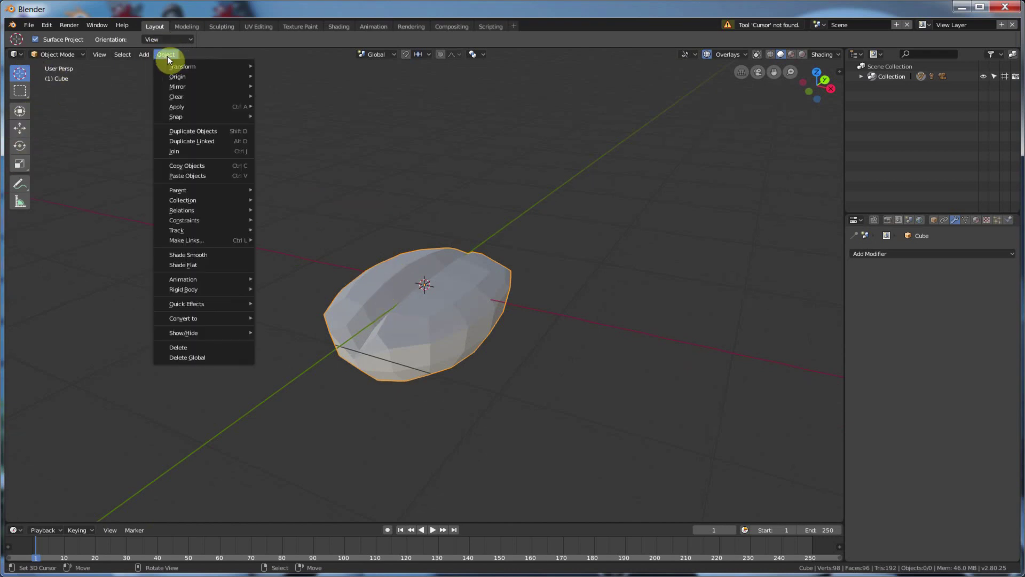
Step: Apply Shade Smooth to the bean, then switch to the Sculpting workspace in Sculpt Mode
click(182, 255)
mouse_move(417, 251)
middle_down()
mouse_move(392, 242)
mouse_move(478, 234)
mouse_move(409, 258)
mouse_move(423, 257)
mouse_move(428, 268)
middle_up()
middle_drag(442, 310, 405, 364)
click(218, 27)
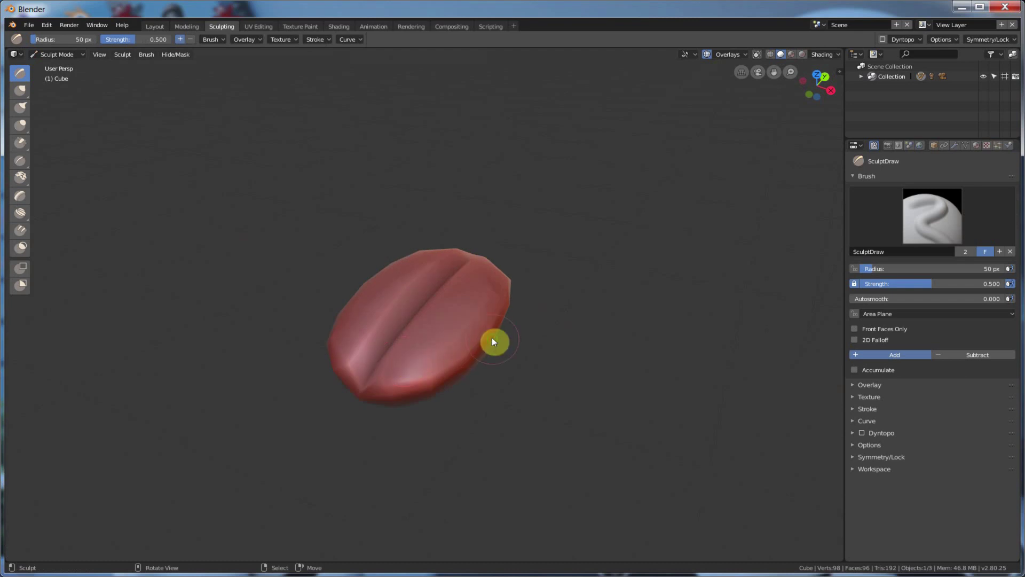
mouse_move(494, 343)
middle_down()
mouse_move(459, 305)
mouse_move(540, 295)
mouse_move(508, 319)
mouse_move(478, 324)
middle_up()
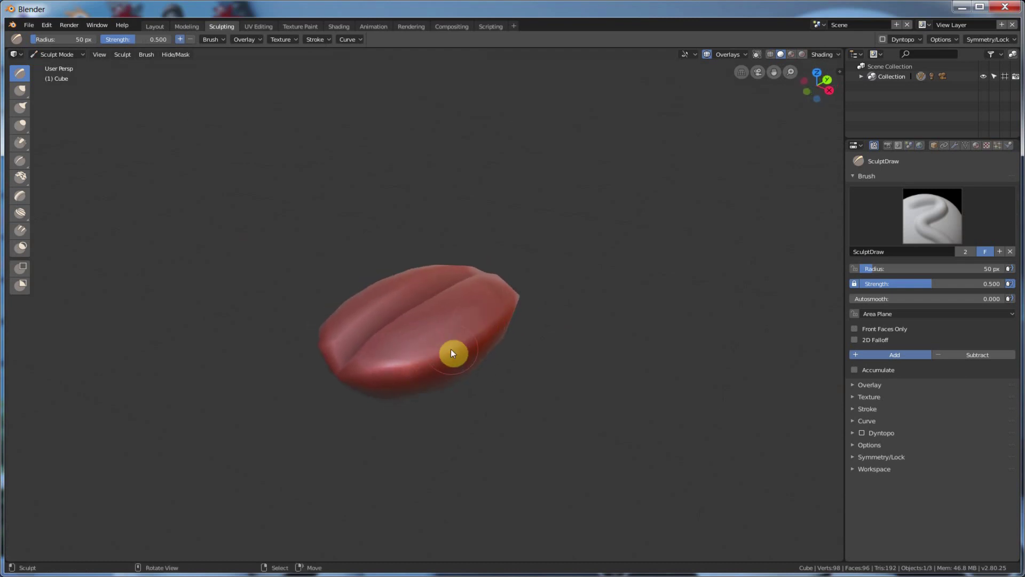
Step: Enable Dyntopo and sculpt the first bumps onto the bean's lower surface
click(862, 433)
click(861, 433)
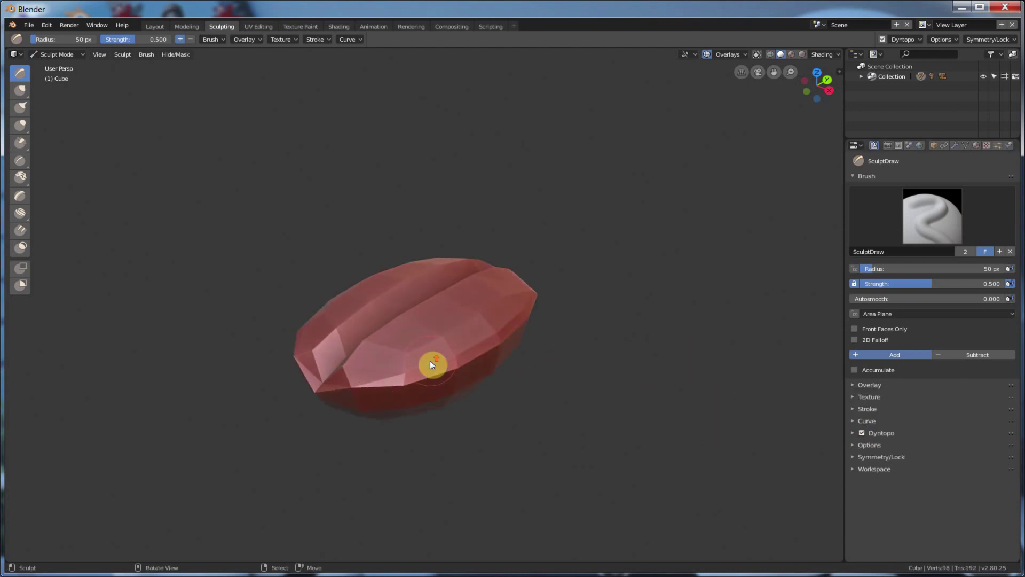
scroll(430, 360, up, 2)
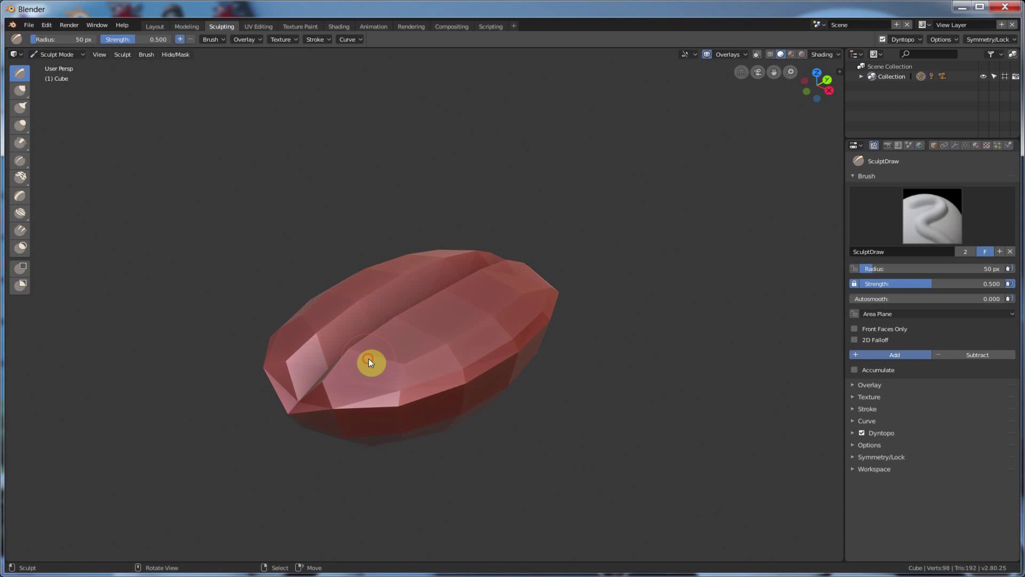
drag(368, 362, 392, 349)
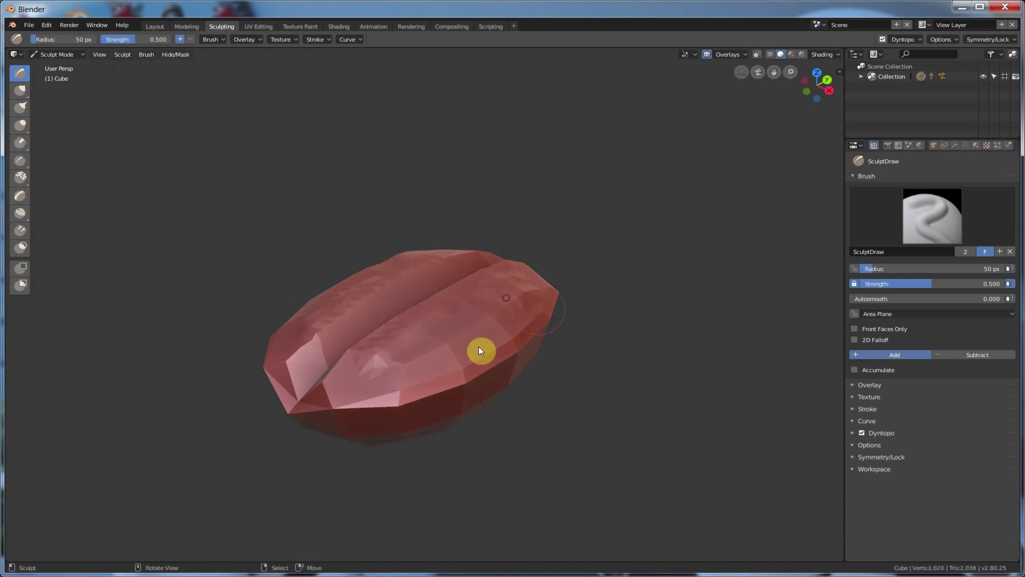
drag(490, 351, 528, 316)
mouse_move(528, 316)
middle_down()
mouse_move(352, 369)
mouse_move(408, 370)
middle_up()
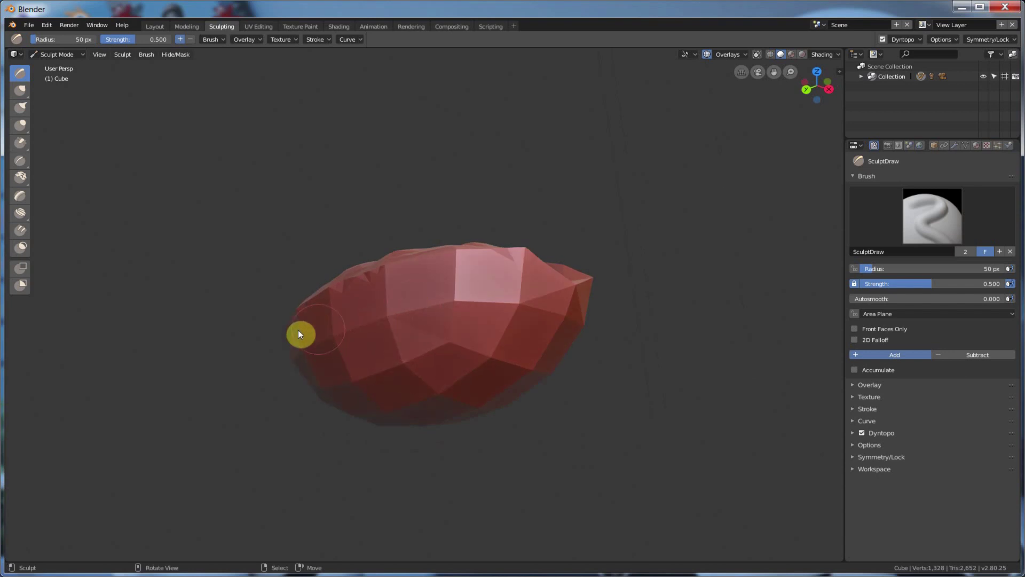
Step: Sculpt more bumps and a lengthwise ridge across the bean's centre and upper-left
mouse_move(298, 328)
mouse_down()
mouse_move(328, 311)
mouse_move(456, 328)
mouse_up()
drag(371, 396, 384, 346)
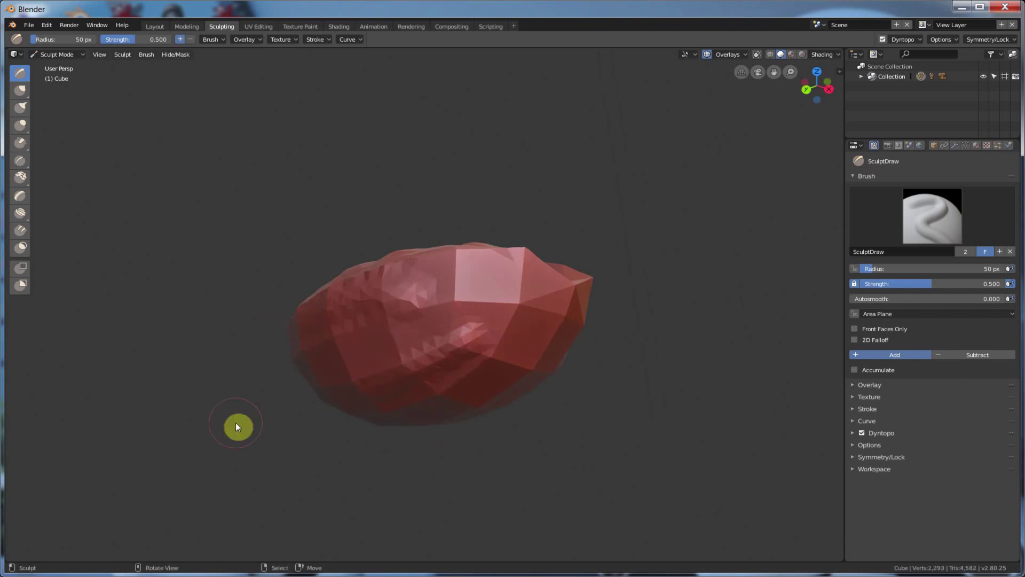
middle_drag(463, 331, 405, 359)
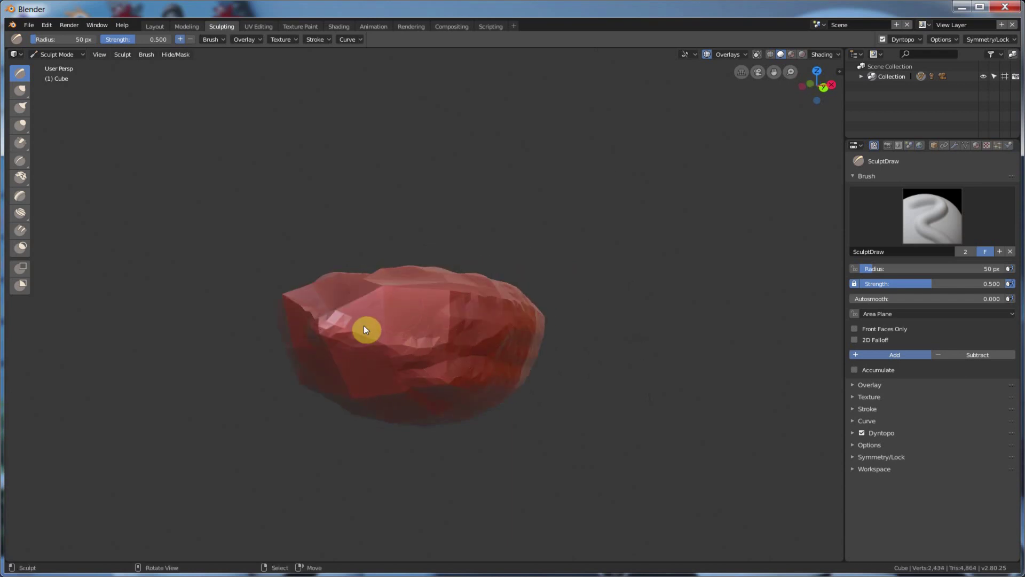
mouse_move(369, 393)
middle_down()
mouse_move(453, 443)
mouse_move(446, 422)
middle_up()
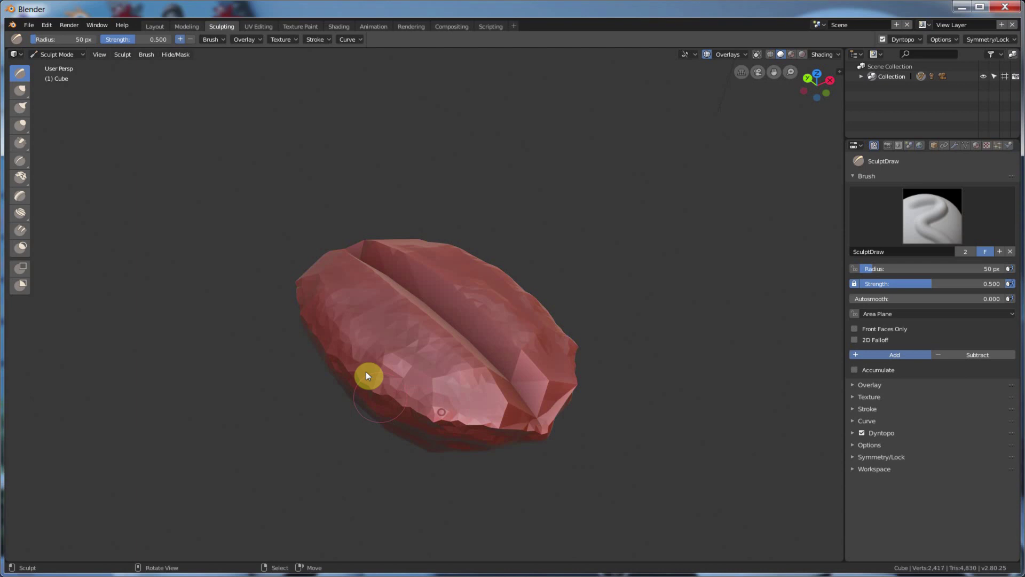
middle_drag(366, 375, 339, 384)
drag(239, 368, 372, 413)
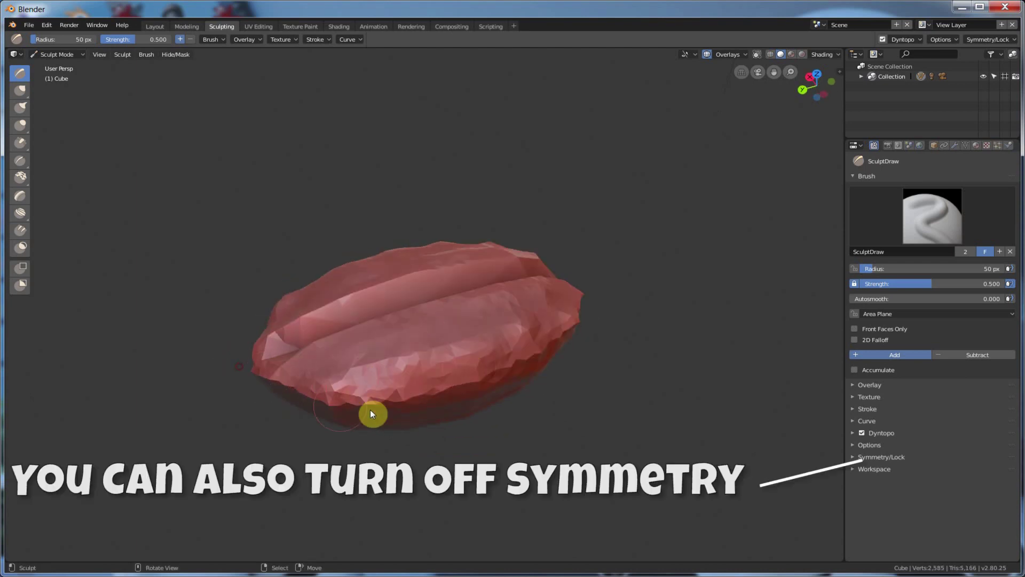
middle_drag(487, 338, 423, 335)
drag(373, 293, 463, 265)
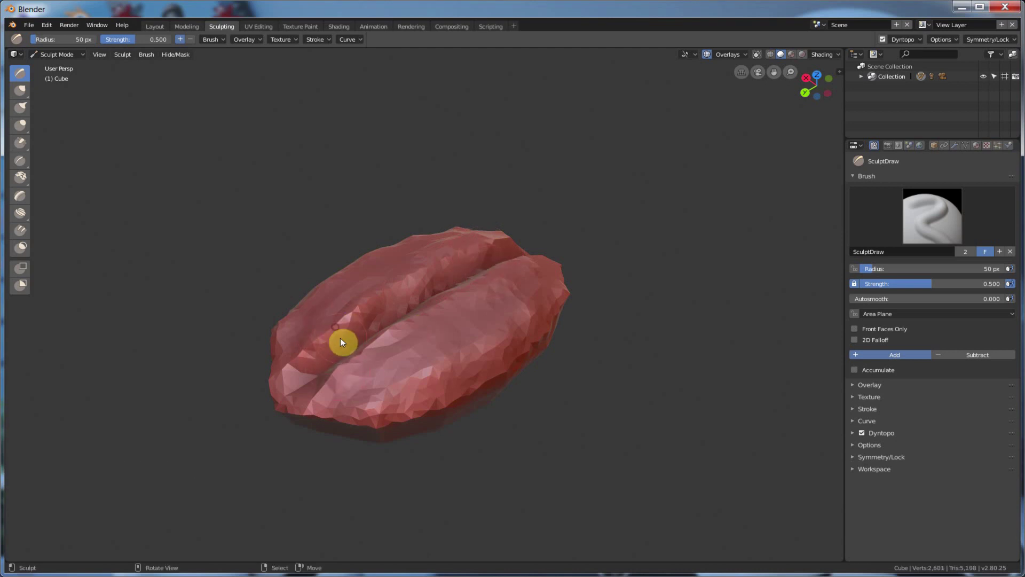
middle_drag(463, 362, 427, 424)
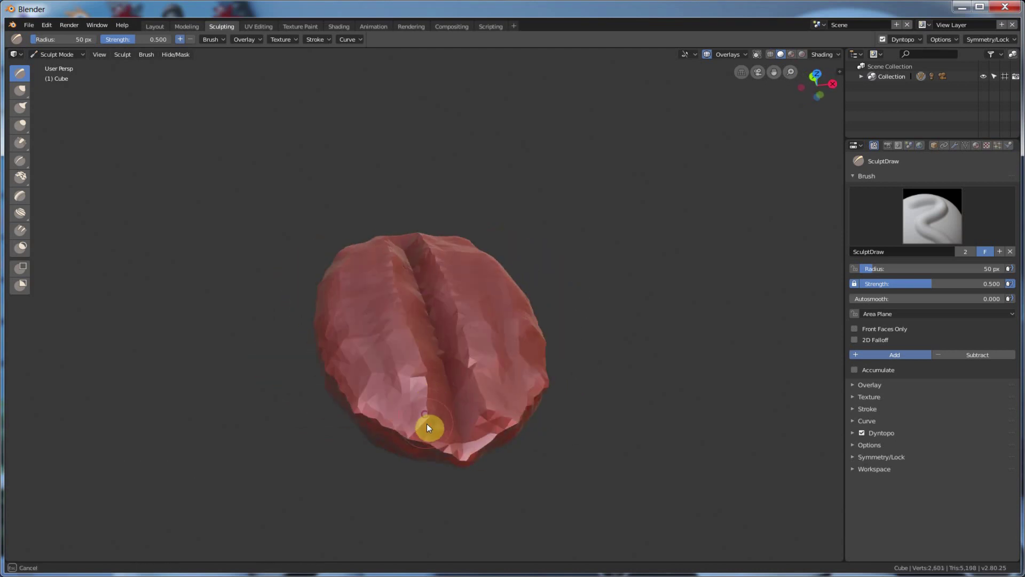
middle_drag(501, 409, 468, 360)
Step: In the Layout workspace's Object Mode, apply Object > Shade Smooth to the sculpted bean
scroll(458, 360, up, 1)
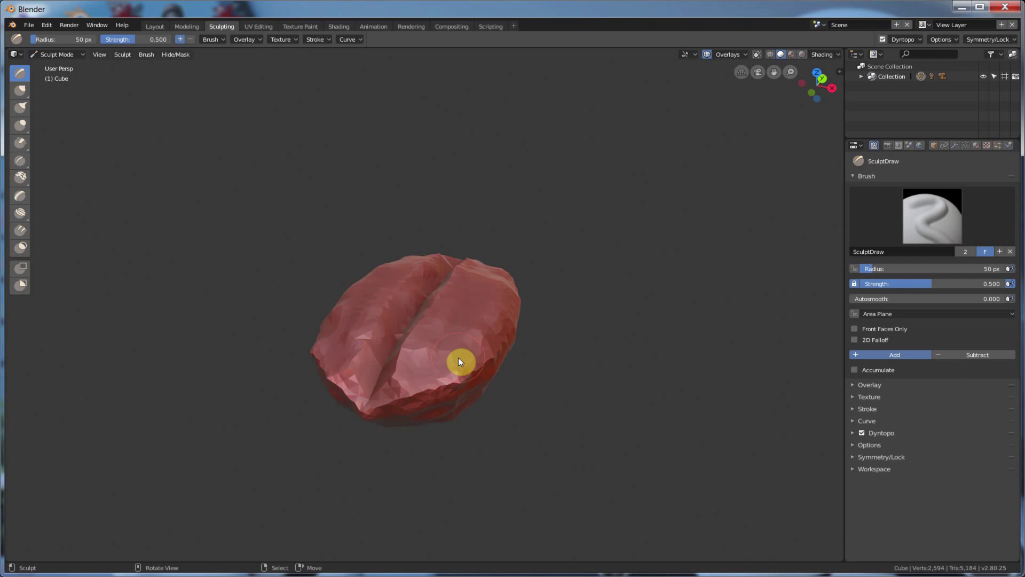
click(153, 26)
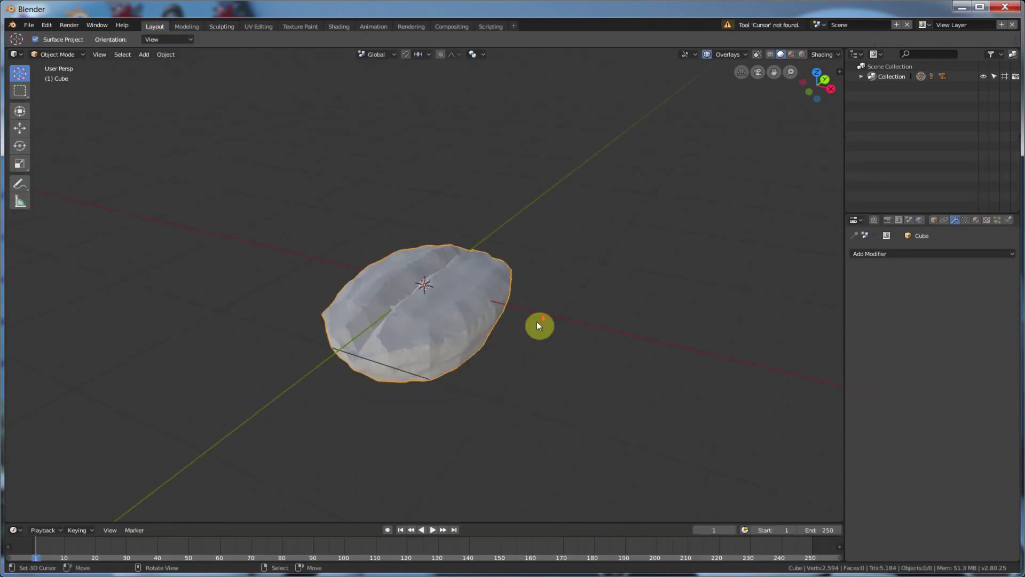
middle_drag(536, 321, 506, 318)
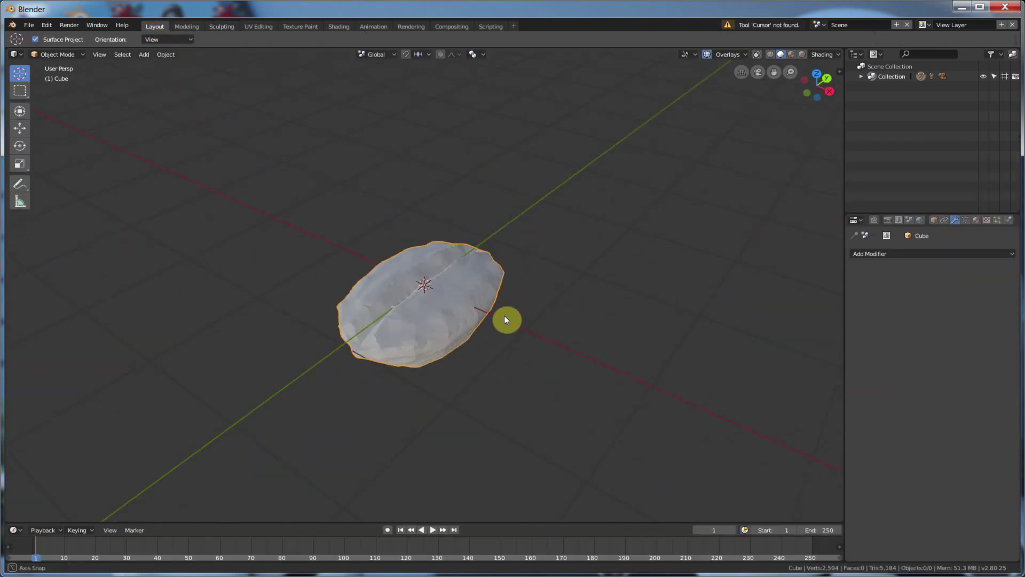
middle_drag(430, 343, 432, 330)
scroll(432, 327, up, 1)
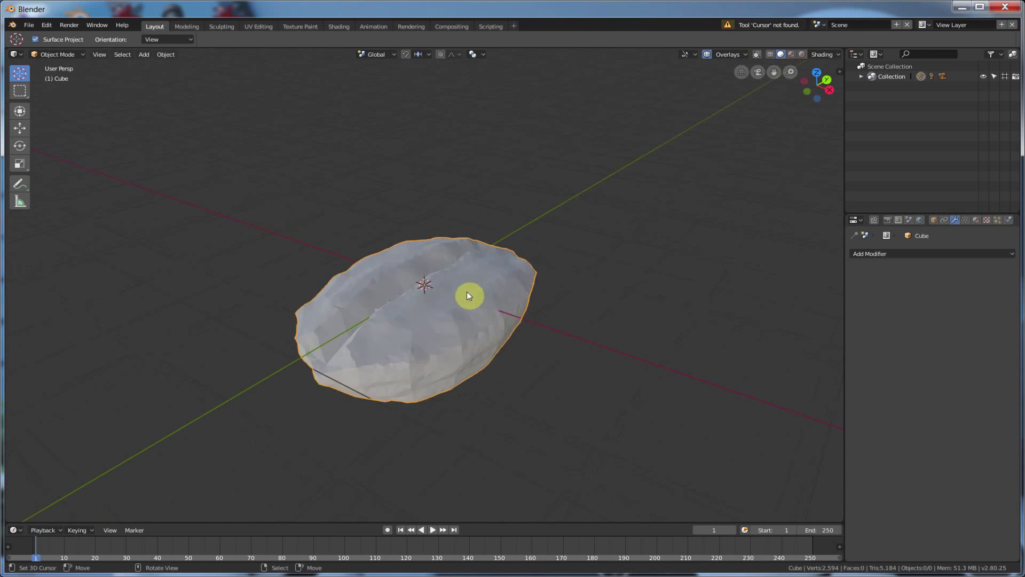
click(162, 55)
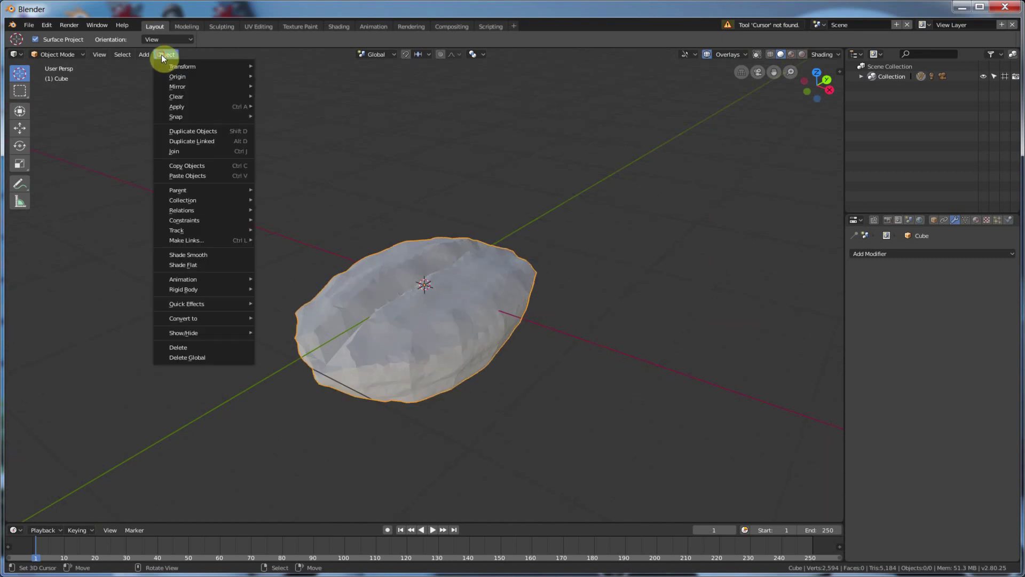
click(182, 255)
middle_drag(256, 274, 458, 277)
scroll(447, 285, down, 4)
scroll(455, 277, up, 2)
key(r)
click(436, 315)
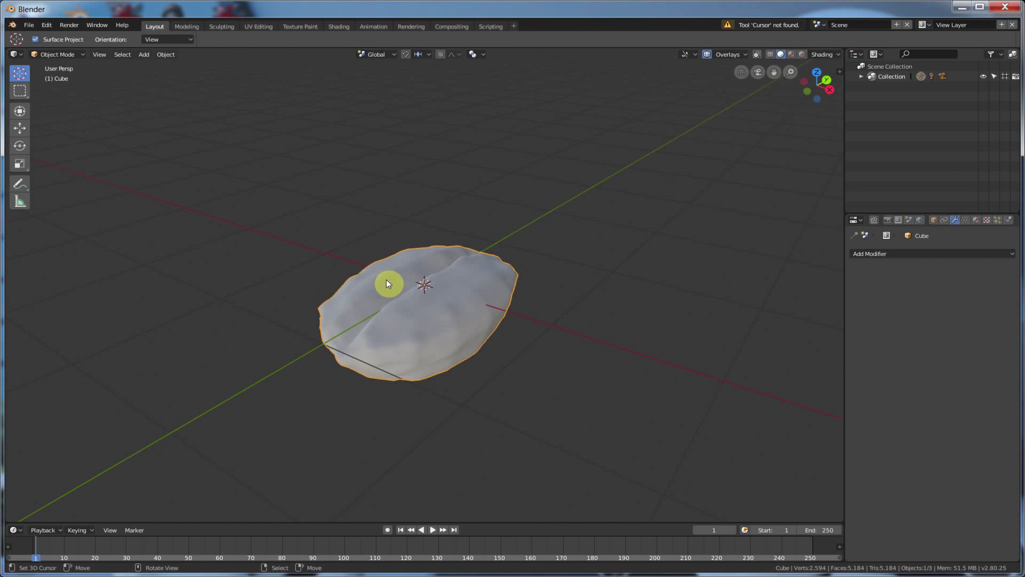
Step: In the Shading workspace, set the Principled BSDF Base Color to dark brown and Specular to 0.643
click(411, 27)
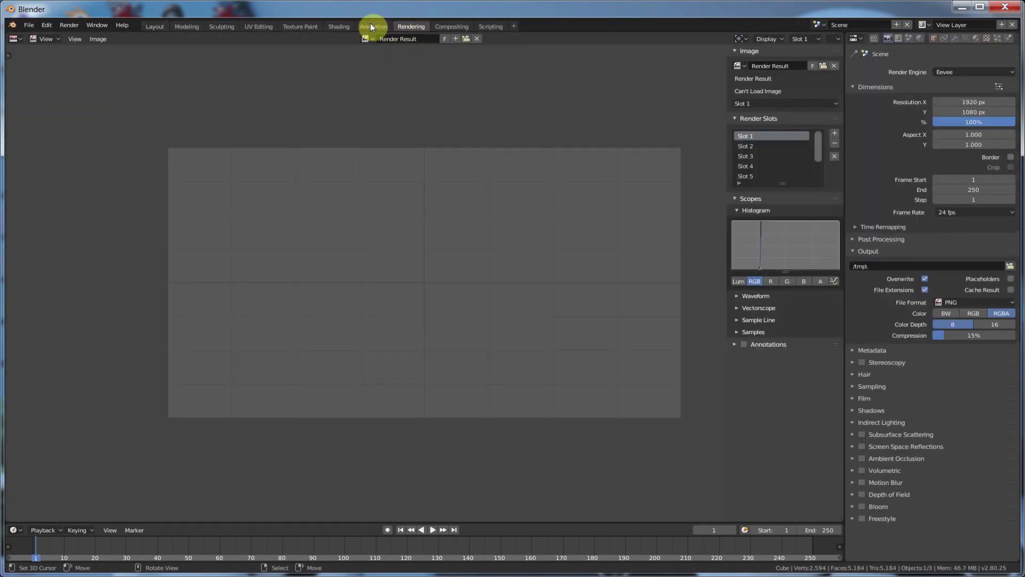
click(338, 27)
scroll(521, 261, up, 6)
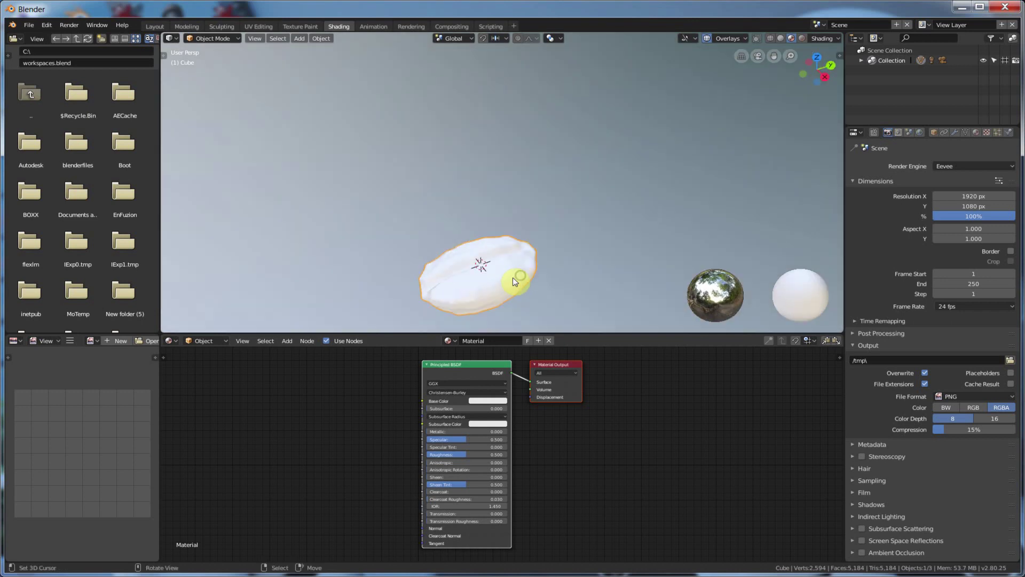
middle_drag(512, 277, 507, 273)
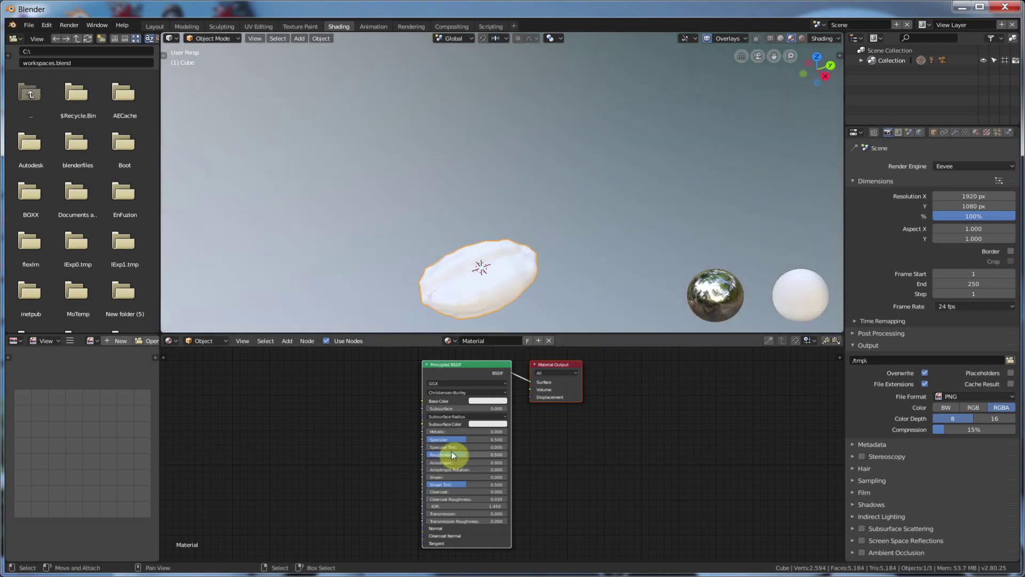
click(479, 400)
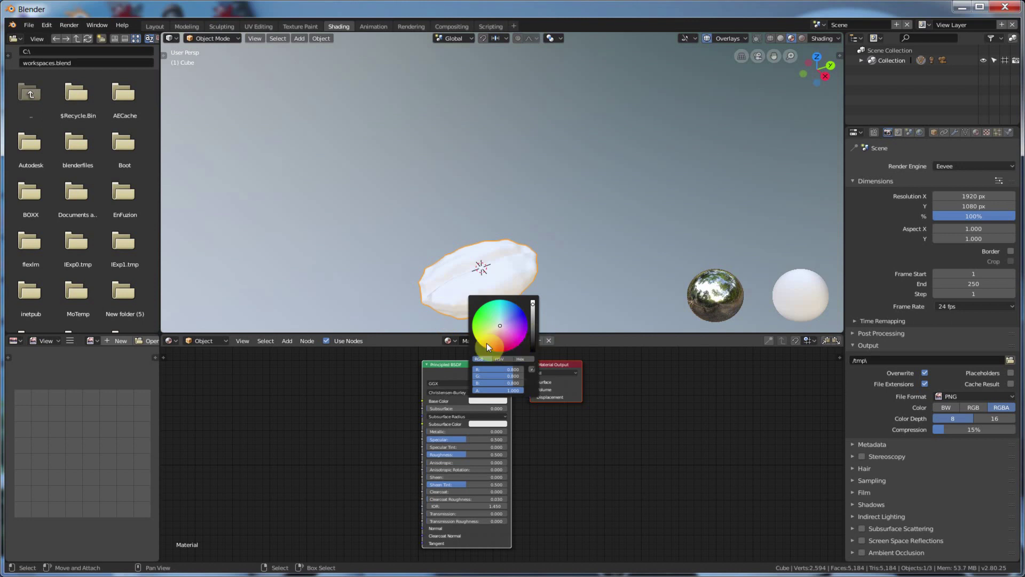
drag(486, 342, 532, 328)
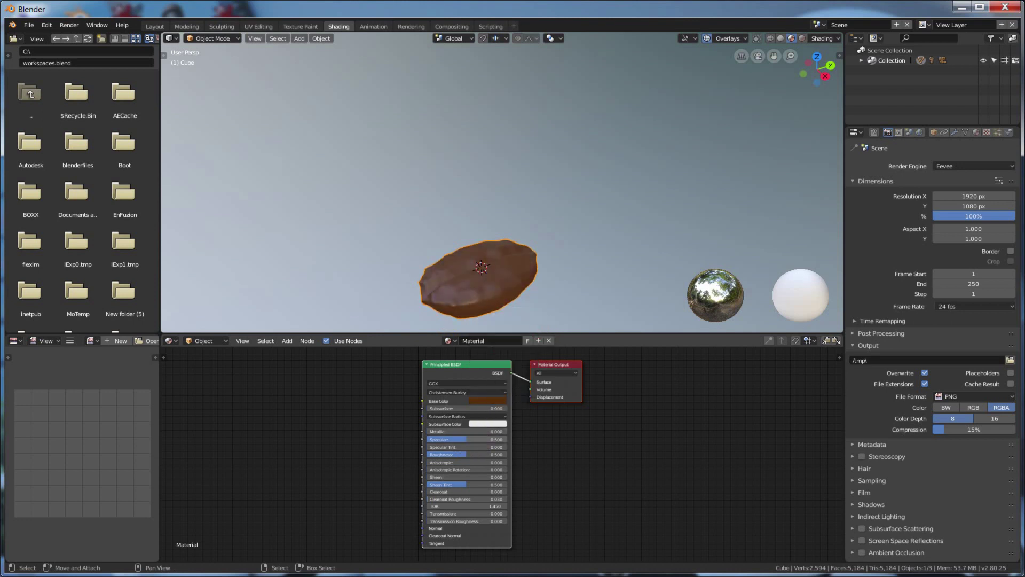
mouse_move(468, 439)
mouse_down()
mouse_move(479, 441)
mouse_move(447, 453)
mouse_move(462, 454)
mouse_up()
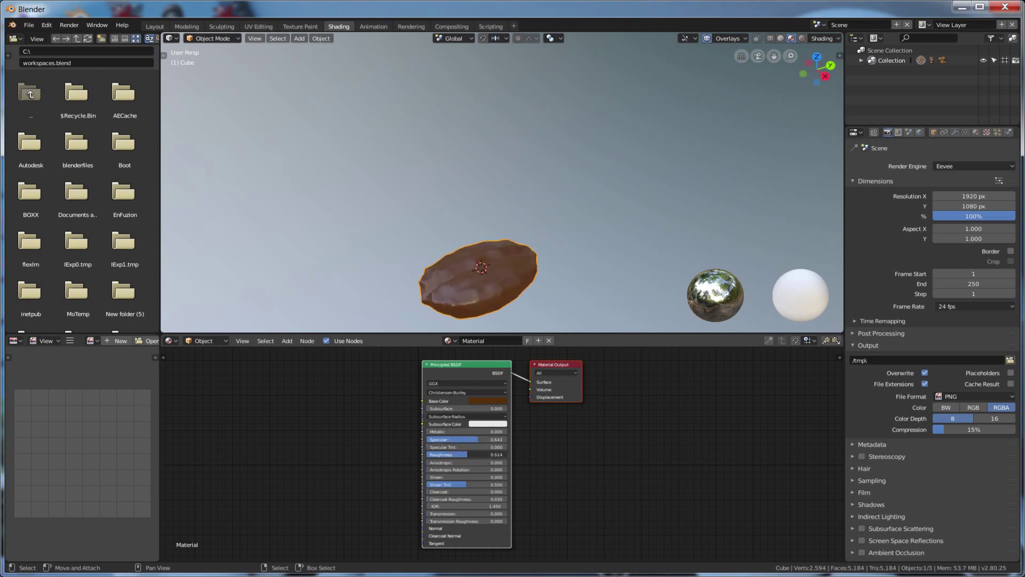
mouse_move(597, 184)
middle_down()
mouse_move(638, 191)
mouse_move(629, 225)
mouse_move(705, 201)
mouse_move(602, 226)
mouse_move(585, 251)
mouse_move(588, 233)
mouse_move(581, 241)
middle_up()
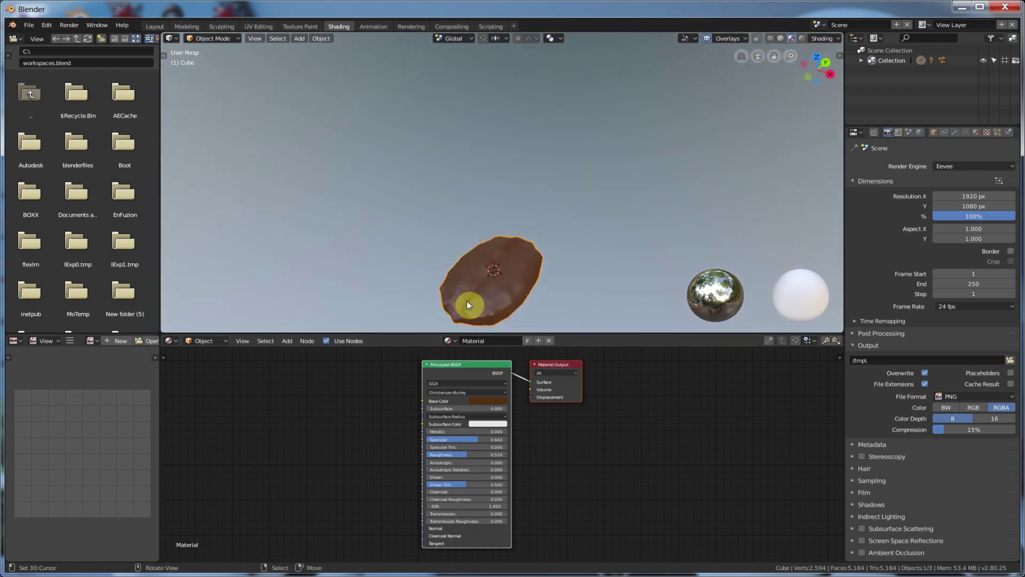
mouse_move(515, 289)
middle_down()
mouse_move(514, 273)
mouse_move(502, 293)
middle_up()
Step: In the Sculpting workspace, try the Grab and Clay brushes, then select the Nudge brush
click(221, 26)
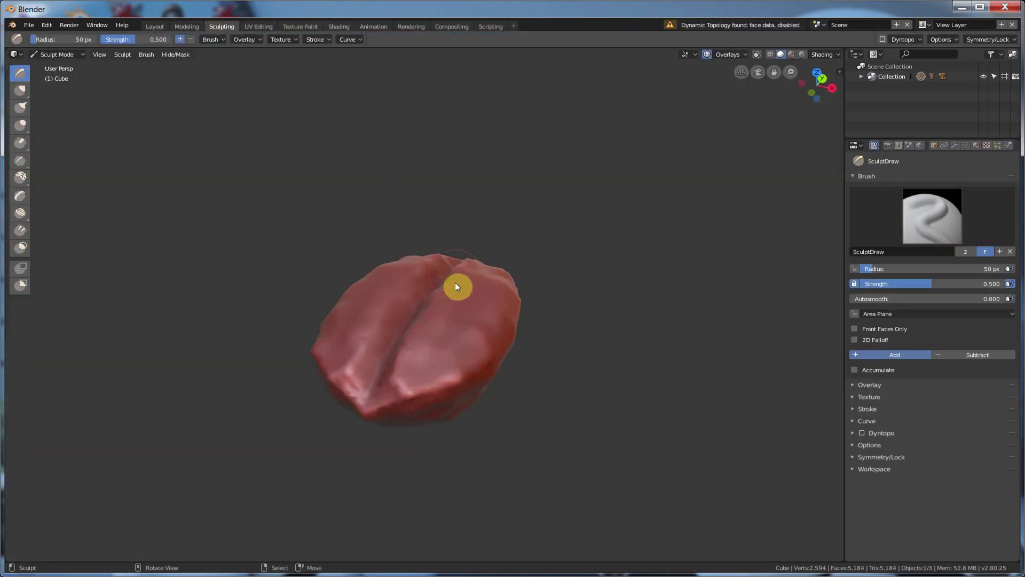
scroll(463, 303, down, 2)
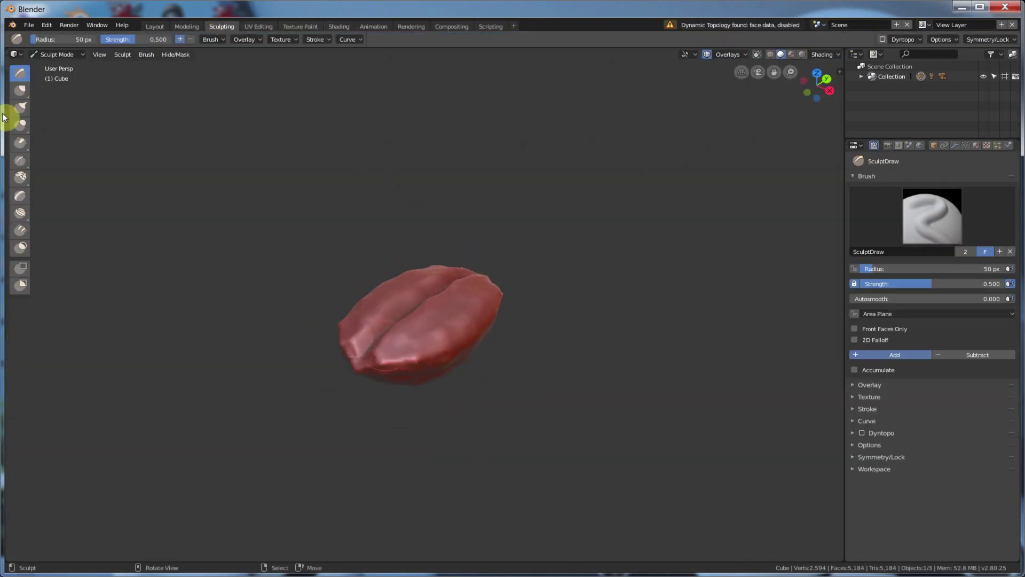
click(20, 90)
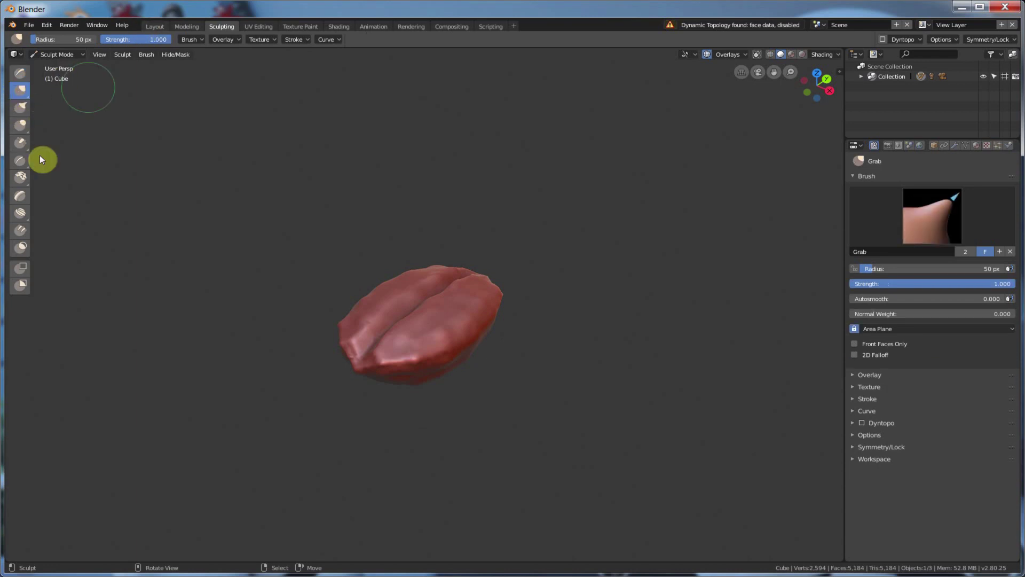
click(21, 178)
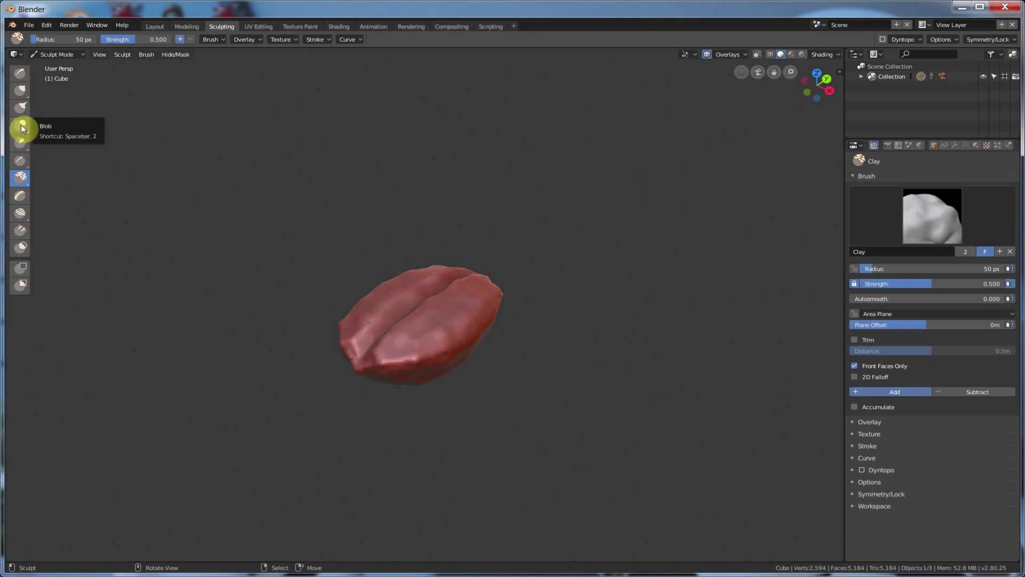
click(21, 90)
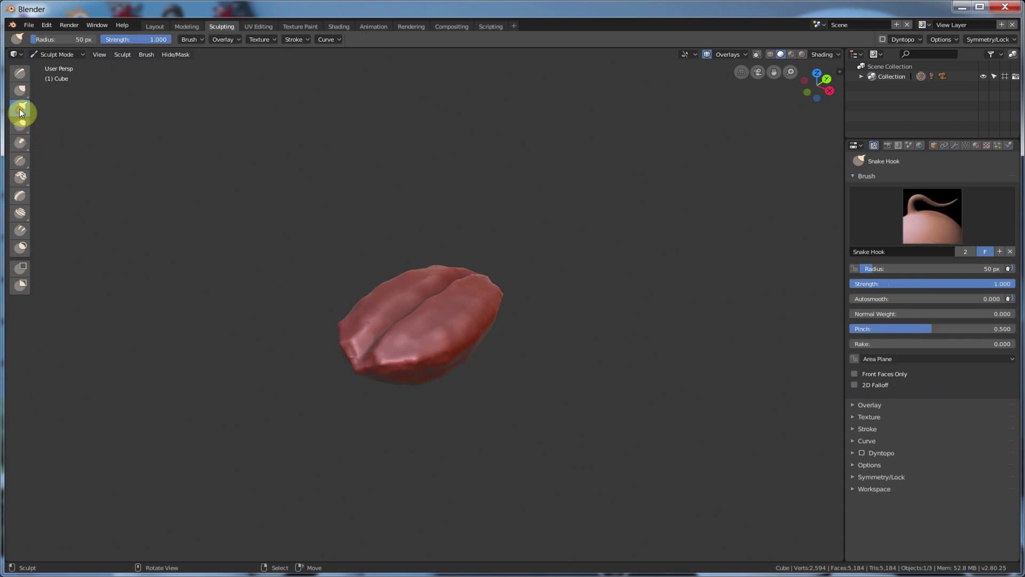
click(21, 213)
Step: Nudge the bean's central surface toward the lower-left from two angles
mouse_move(439, 345)
mouse_down()
mouse_move(432, 335)
mouse_move(428, 353)
mouse_move(360, 371)
mouse_move(373, 366)
mouse_up()
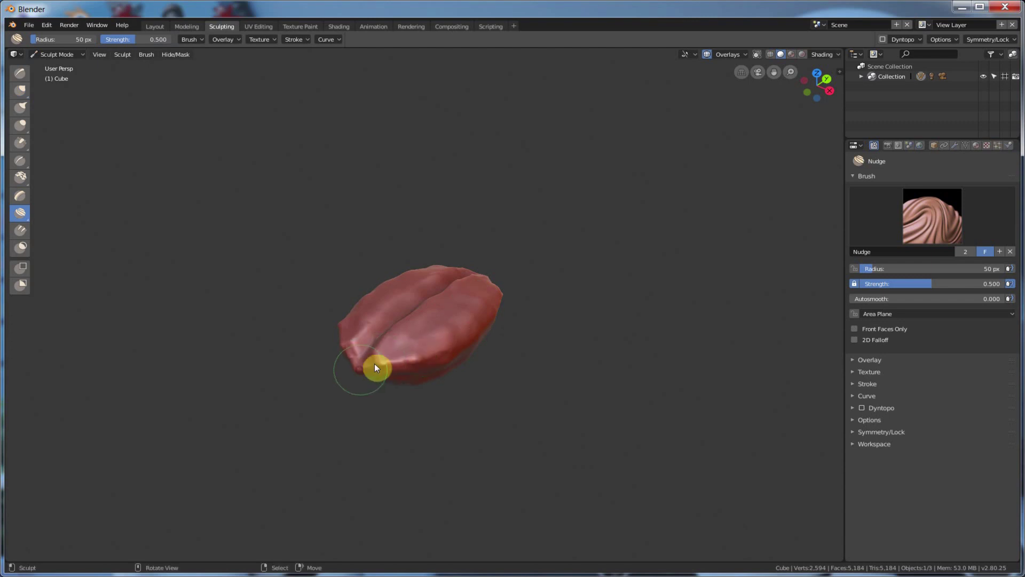
middle_drag(373, 367, 522, 328)
mouse_move(430, 354)
mouse_down()
mouse_move(441, 347)
mouse_move(380, 336)
mouse_move(492, 361)
mouse_up()
mouse_move(491, 361)
middle_down()
mouse_move(432, 393)
mouse_move(446, 378)
mouse_move(428, 378)
mouse_move(446, 373)
middle_up()
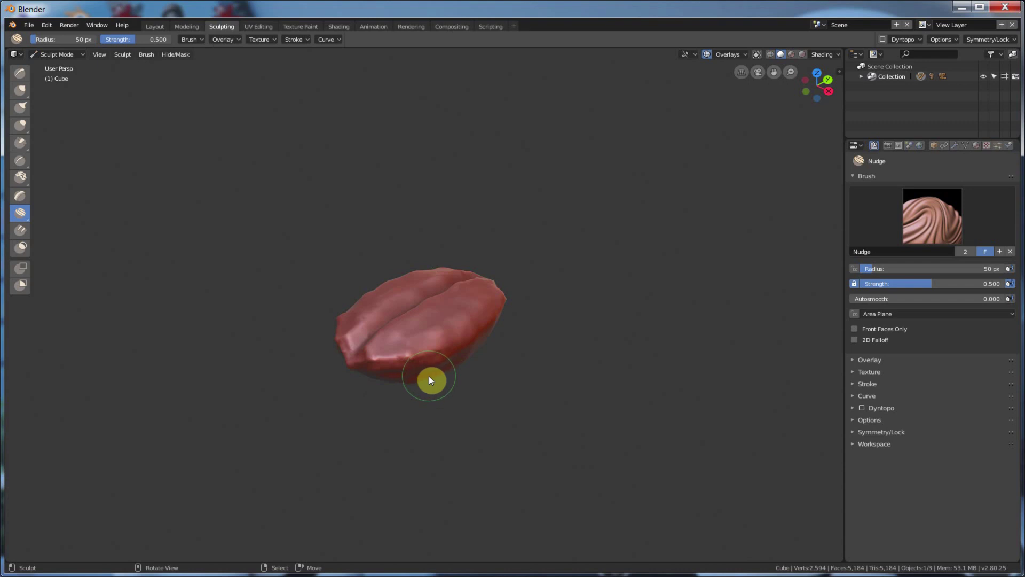
Step: Nudge the lower front edge, top-right lobe and lower-left tip into an uneven outline
mouse_move(427, 391)
mouse_down()
mouse_move(374, 372)
mouse_move(439, 280)
mouse_move(486, 341)
mouse_move(398, 373)
mouse_up()
middle_drag(405, 363, 433, 351)
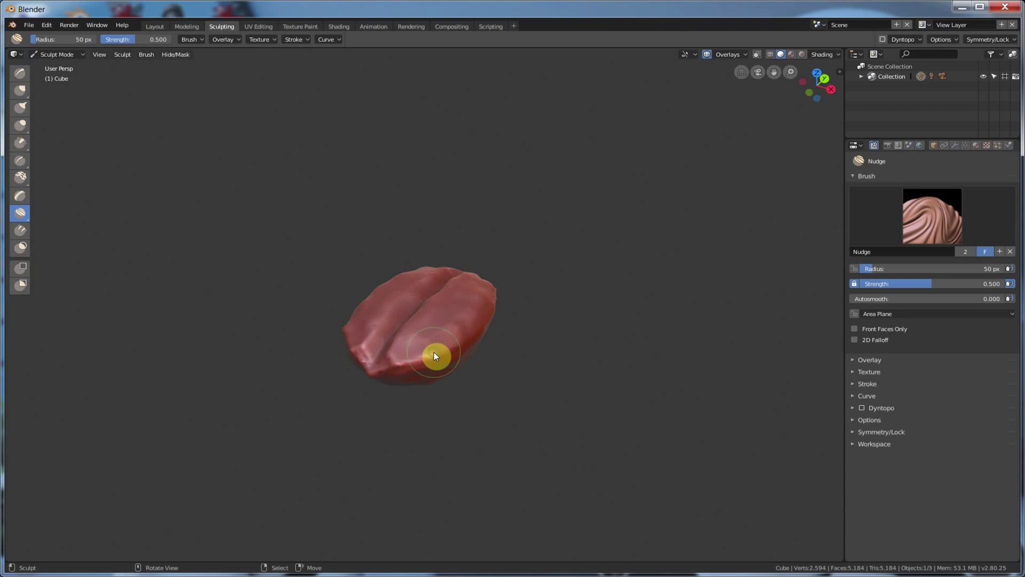
drag(395, 318, 469, 287)
middle_drag(472, 331, 493, 326)
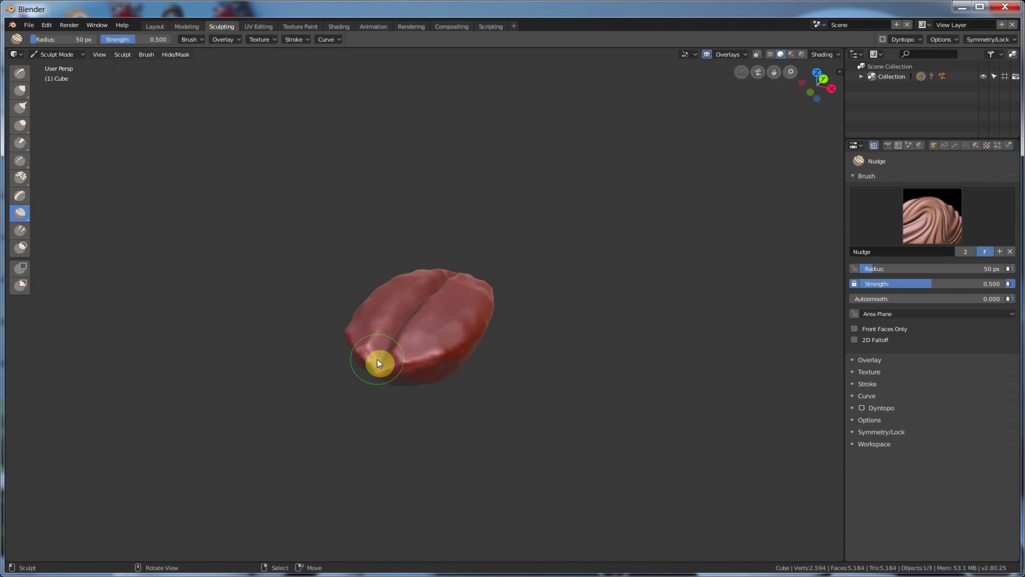
drag(377, 363, 398, 389)
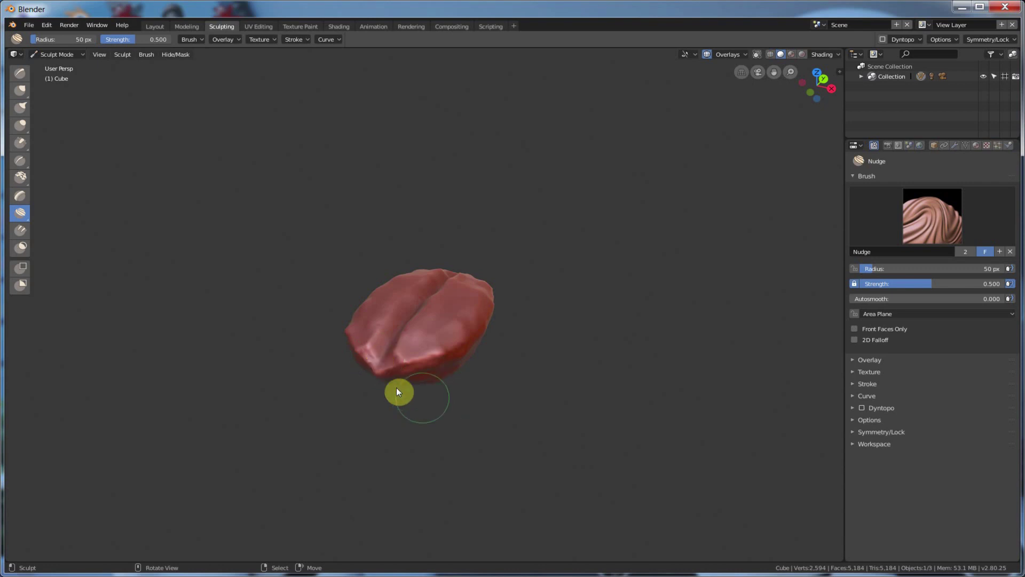